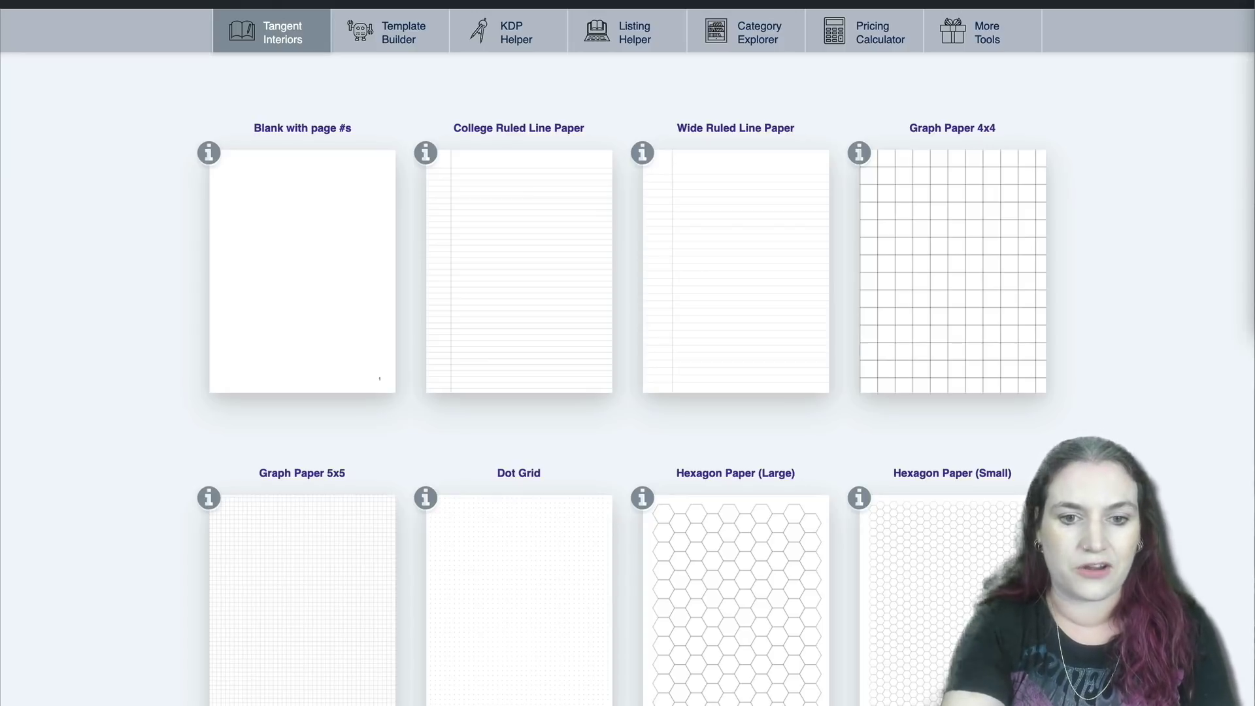
Open the Planners templates, then Daily Planner Style 2, and view its trim size options.
{"action": "scroll", "coordinate": [823, 560], "scroll_direction": "down", "scroll_amount": 20}
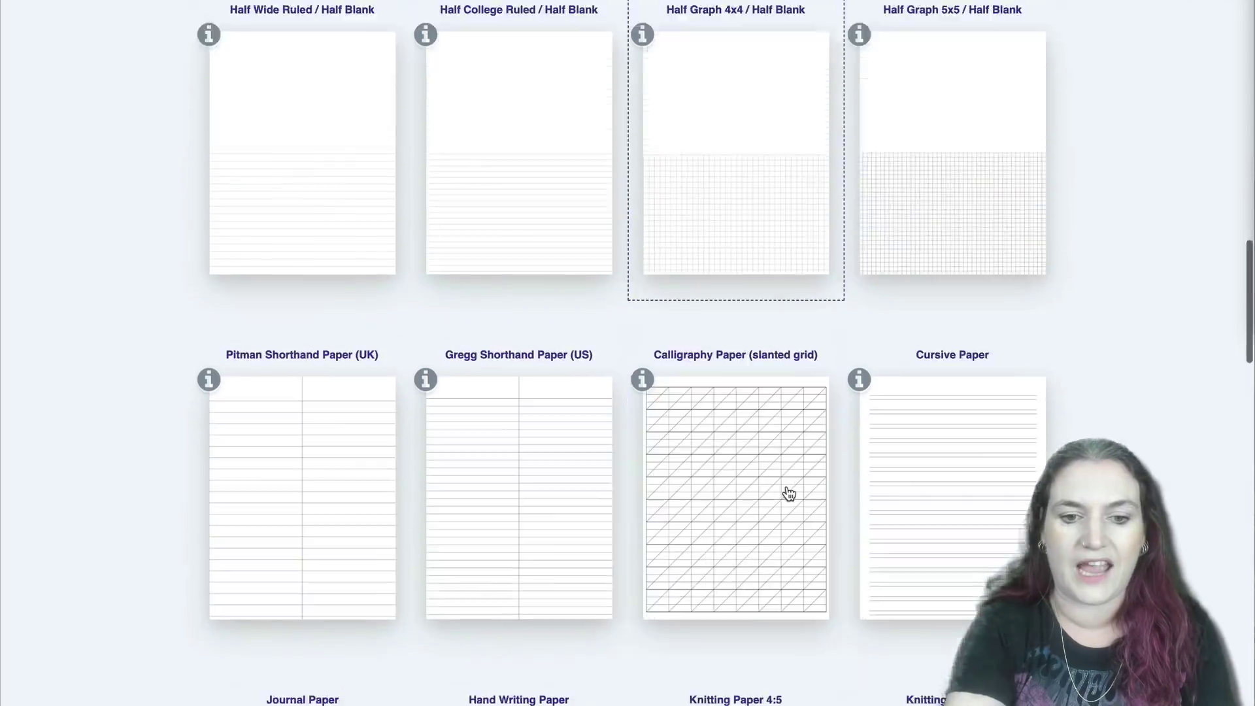
{"action": "scroll", "coordinate": [789, 493], "scroll_direction": "down", "scroll_amount": 20}
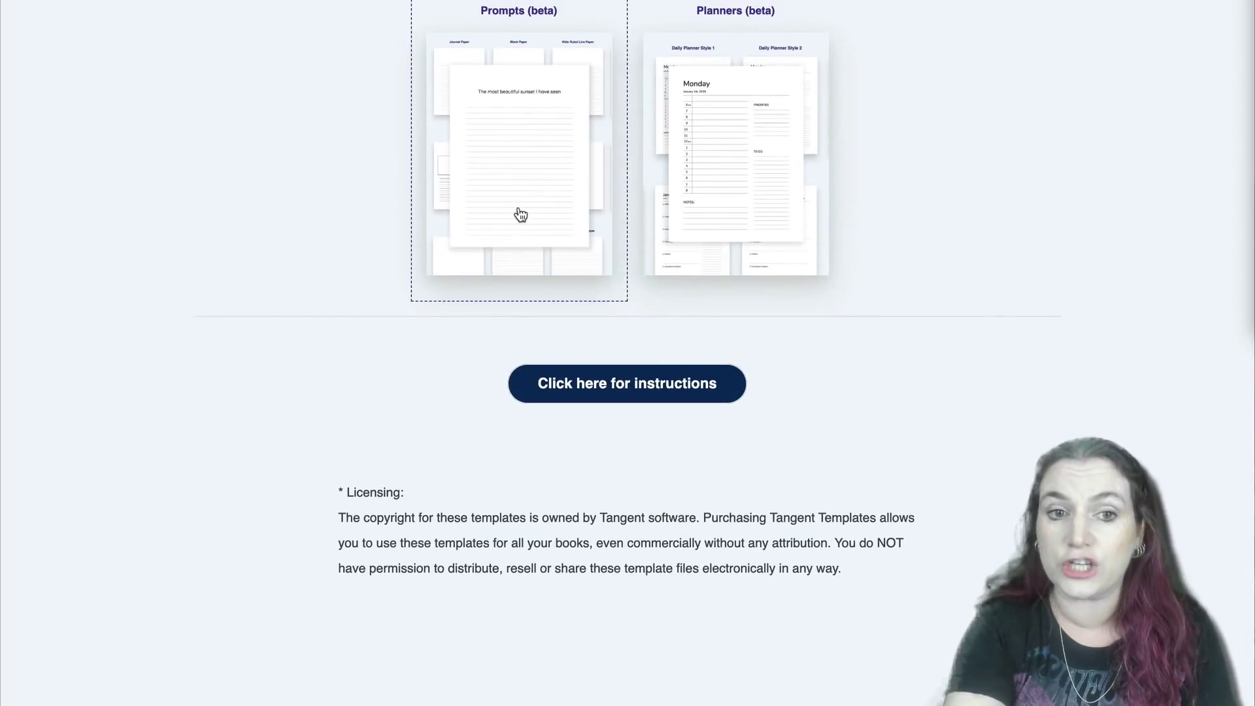
{"action": "scroll", "coordinate": [520, 215], "scroll_direction": "up", "scroll_amount": 3}
{"action": "left_click", "coordinate": [697, 303]}
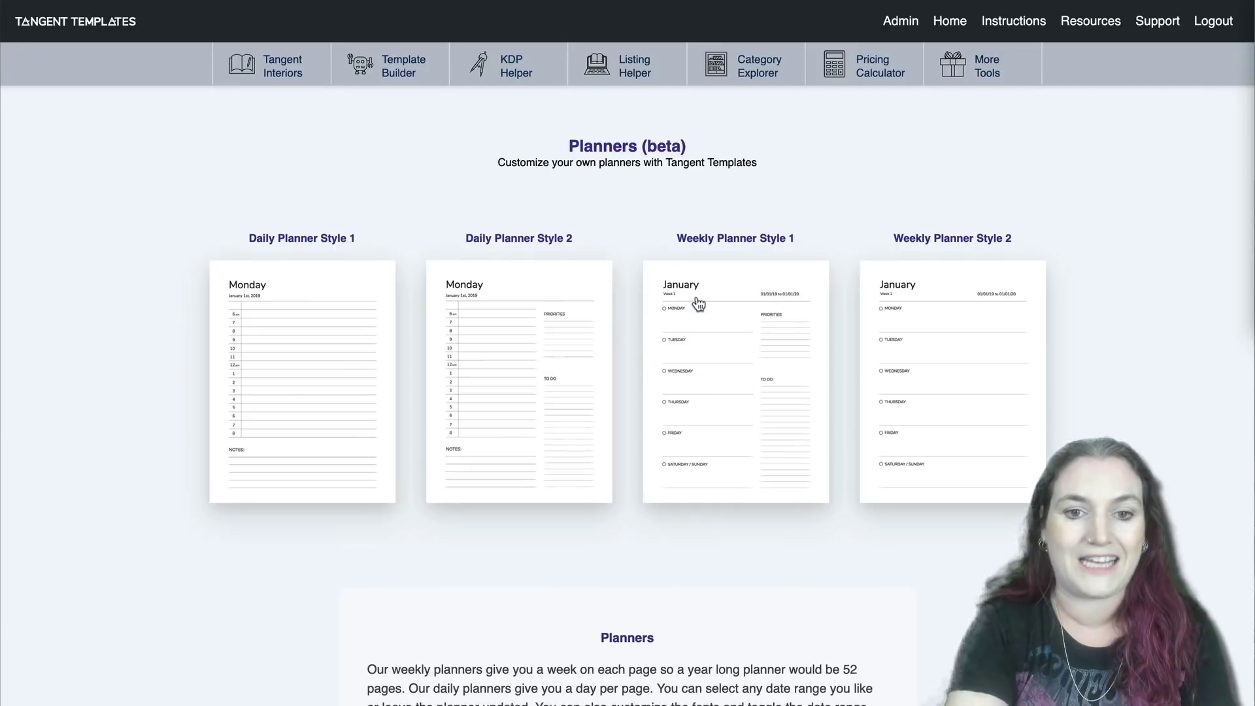
{"action": "left_click", "coordinate": [560, 322]}
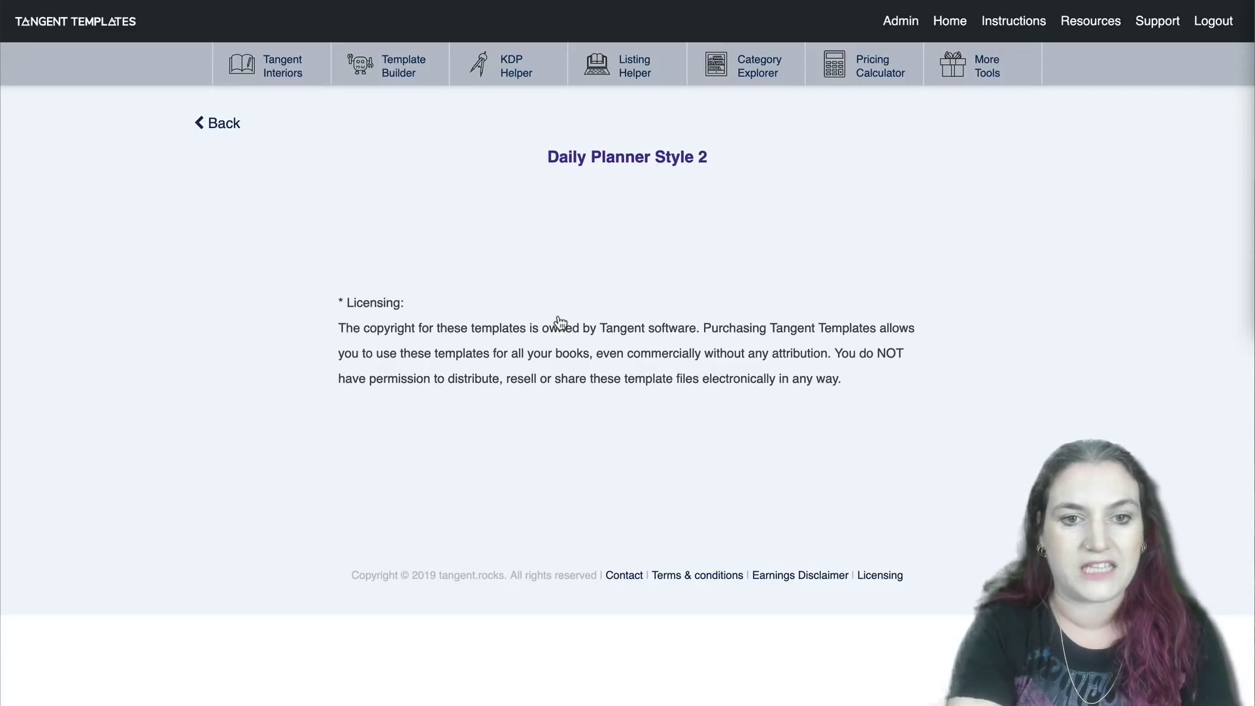
{"action": "left_click", "coordinate": [446, 287]}
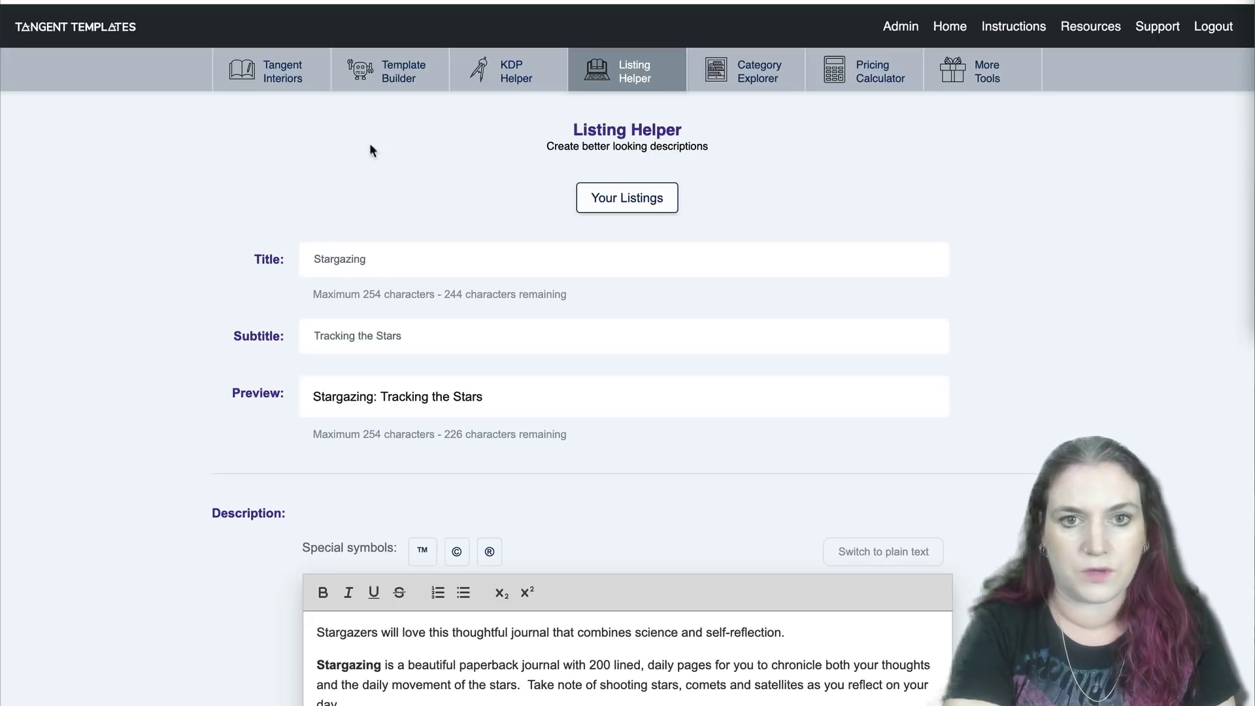
{"action": "left_click", "coordinate": [671, 5]}
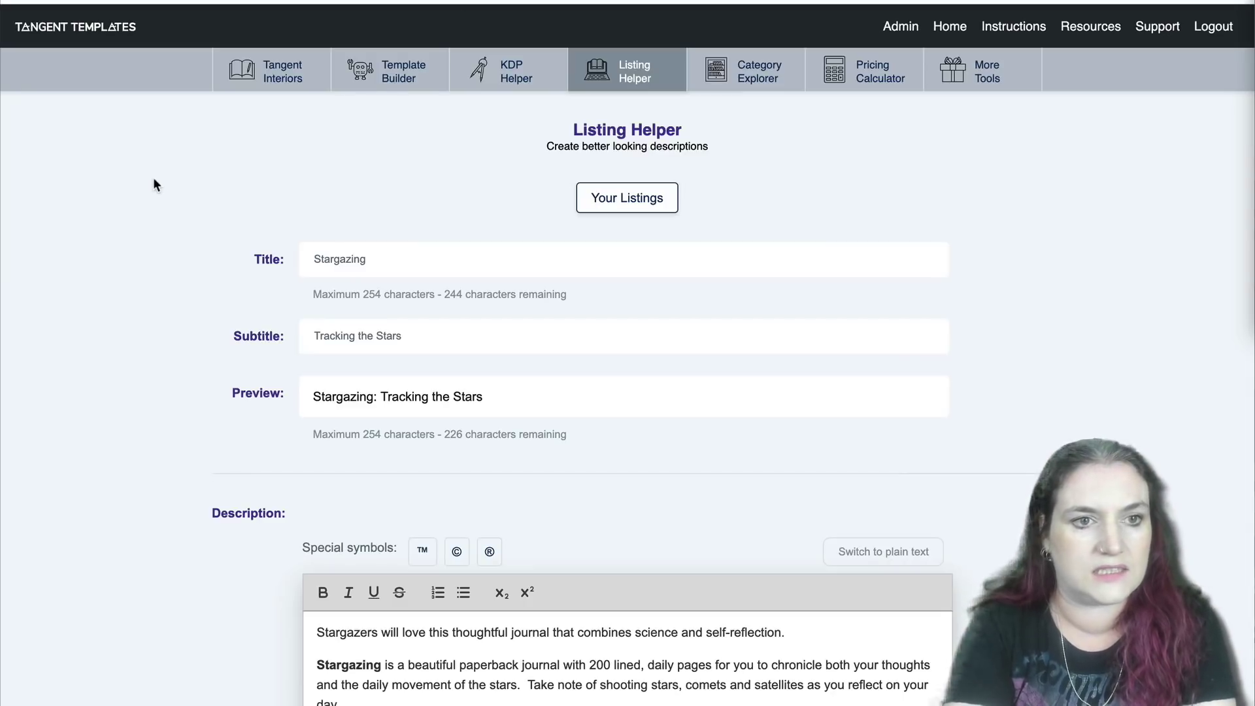
{"action": "scroll", "coordinate": [154, 178], "scroll_direction": "down", "scroll_amount": 5}
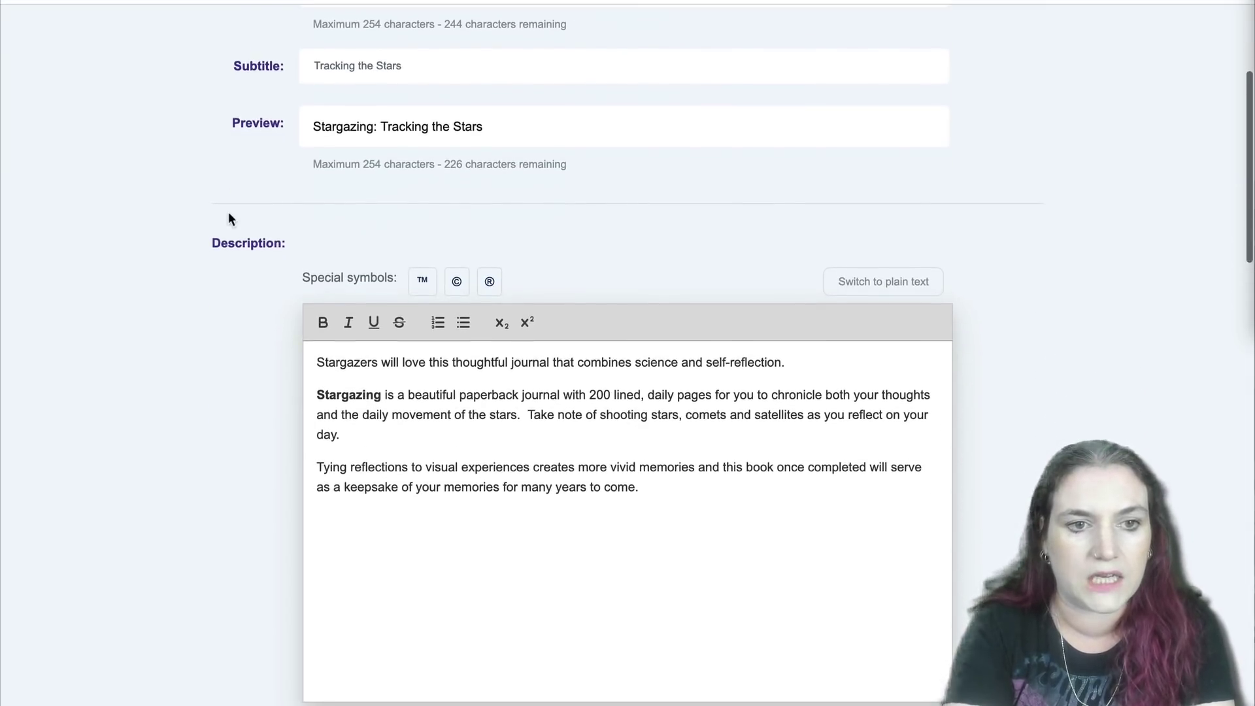
{"action": "scroll", "coordinate": [209, 194], "scroll_direction": "down", "scroll_amount": 3}
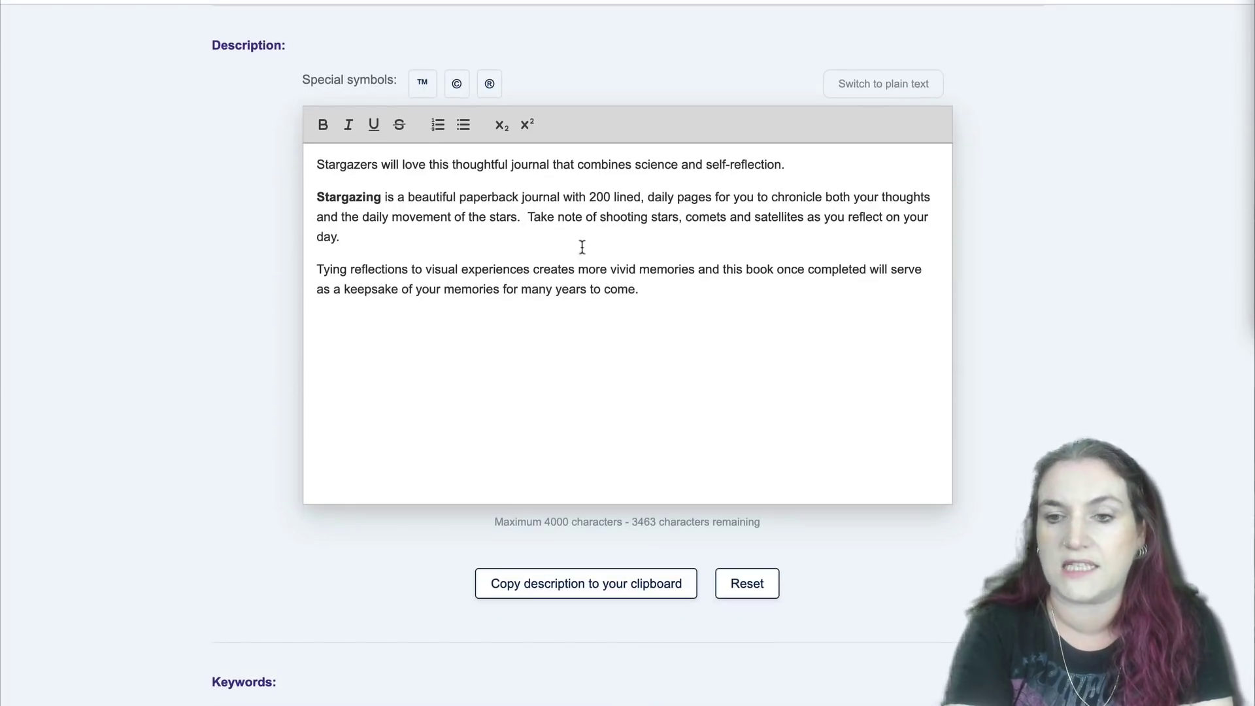
{"action": "scroll", "coordinate": [221, 314], "scroll_direction": "down", "scroll_amount": 5}
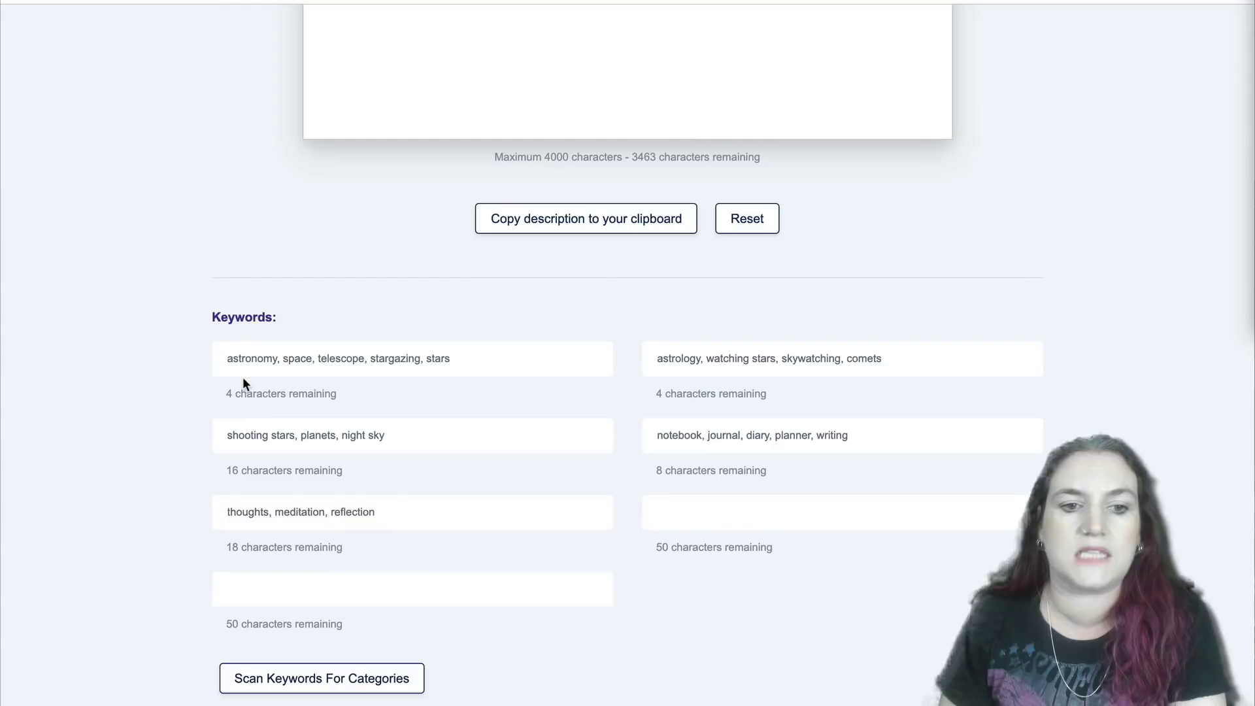
Add 'planetary' as a Stargazing keyword, then switch to the KDP paperback details form.
{"action": "scroll", "coordinate": [336, 401], "scroll_direction": "down", "scroll_amount": 2}
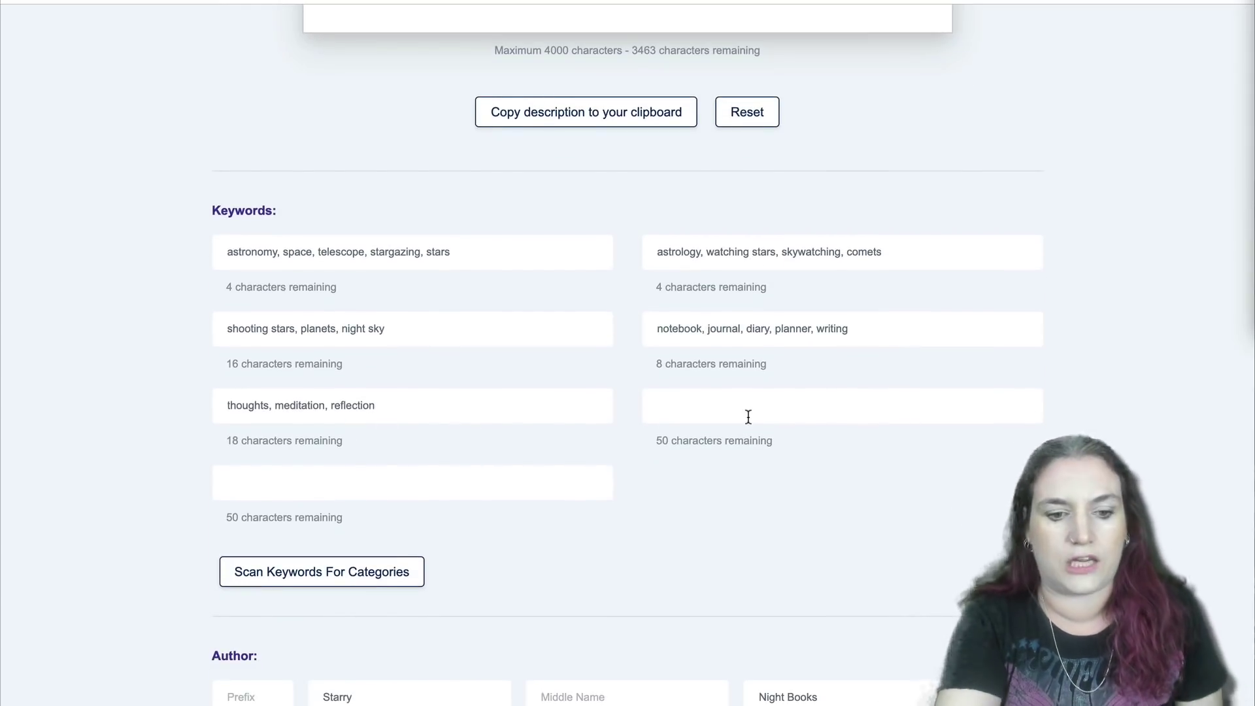
{"action": "type", "text": "planetary"}
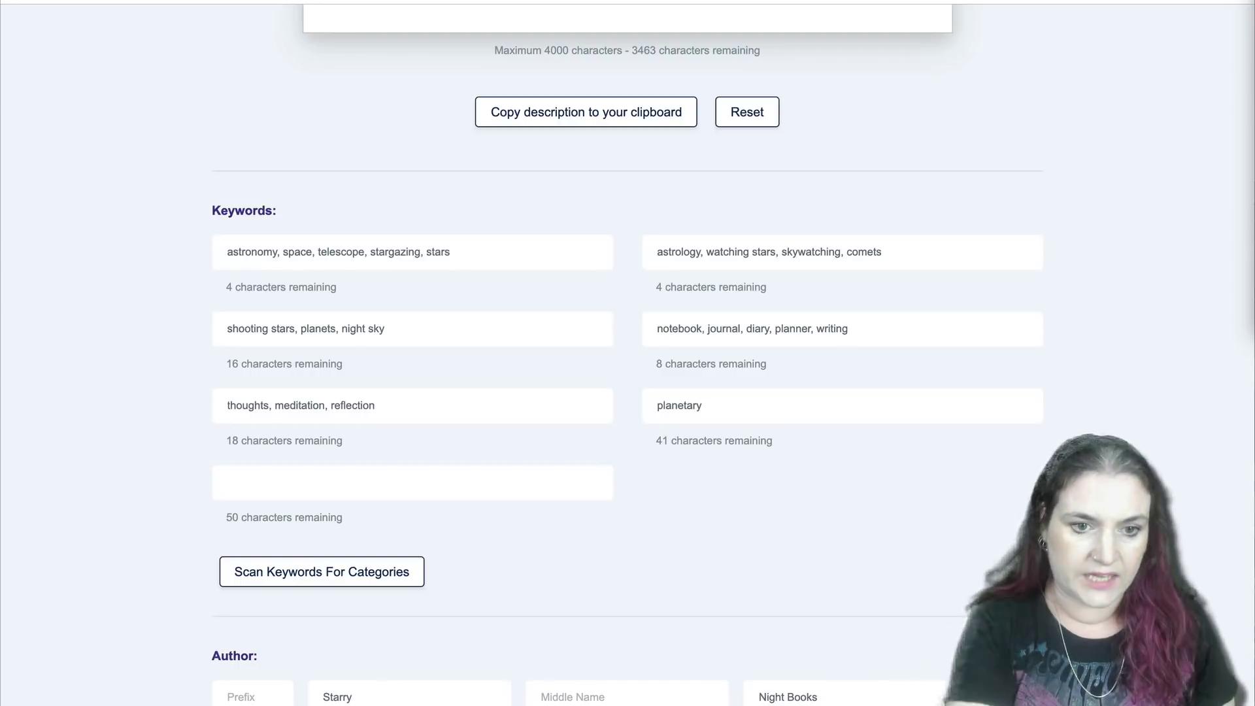
{"action": "scroll", "coordinate": [122, 367], "scroll_direction": "down", "scroll_amount": 8}
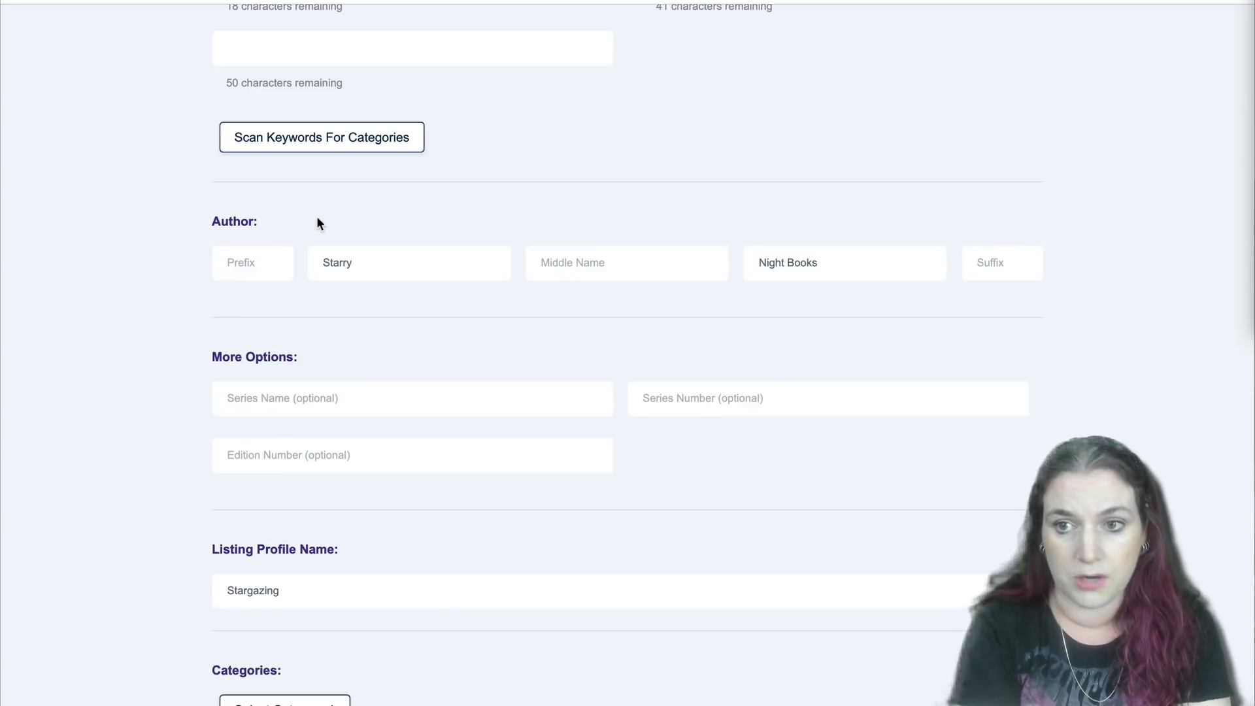
{"action": "scroll", "coordinate": [316, 223], "scroll_direction": "down", "scroll_amount": 6}
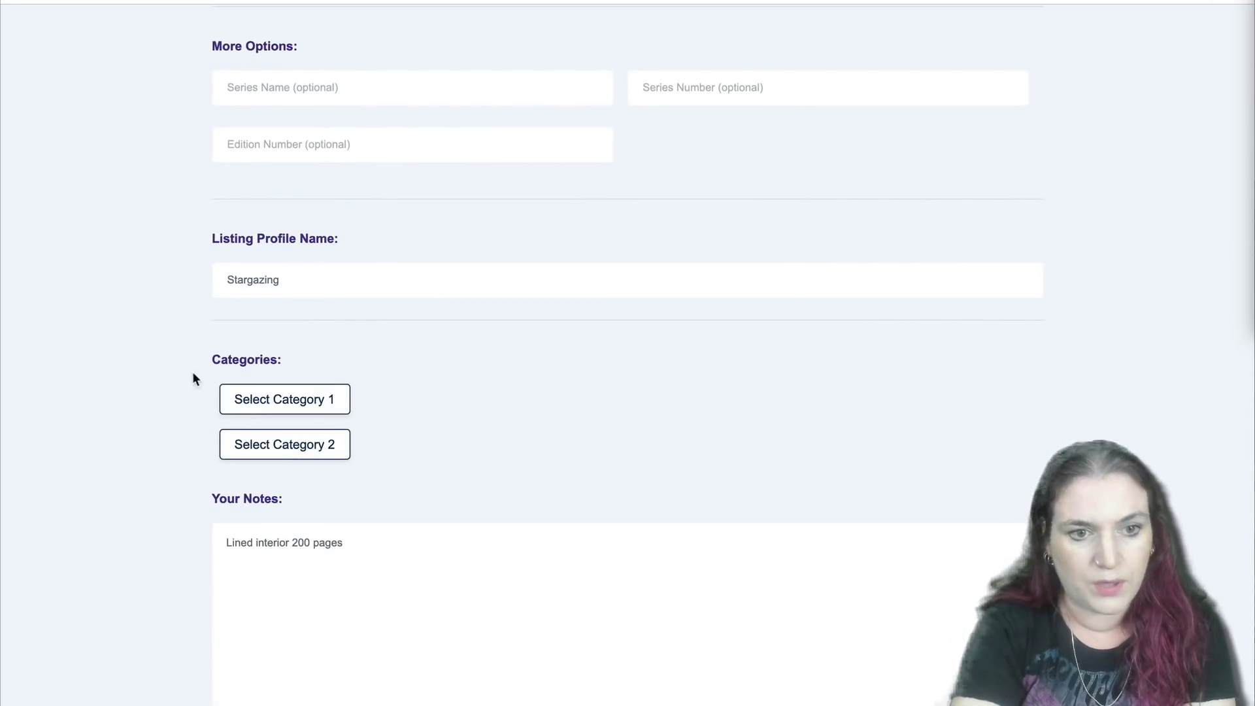
{"action": "left_click", "coordinate": [256, 399]}
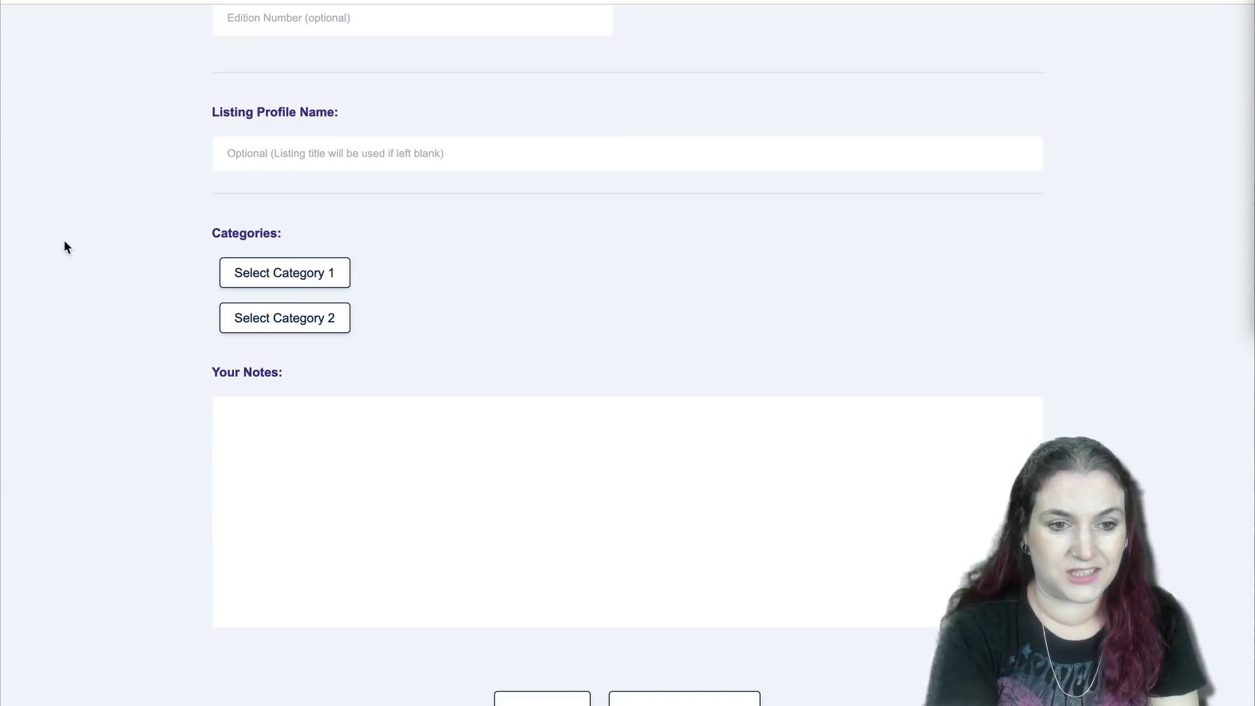
{"action": "left_click", "coordinate": [185, 6]}
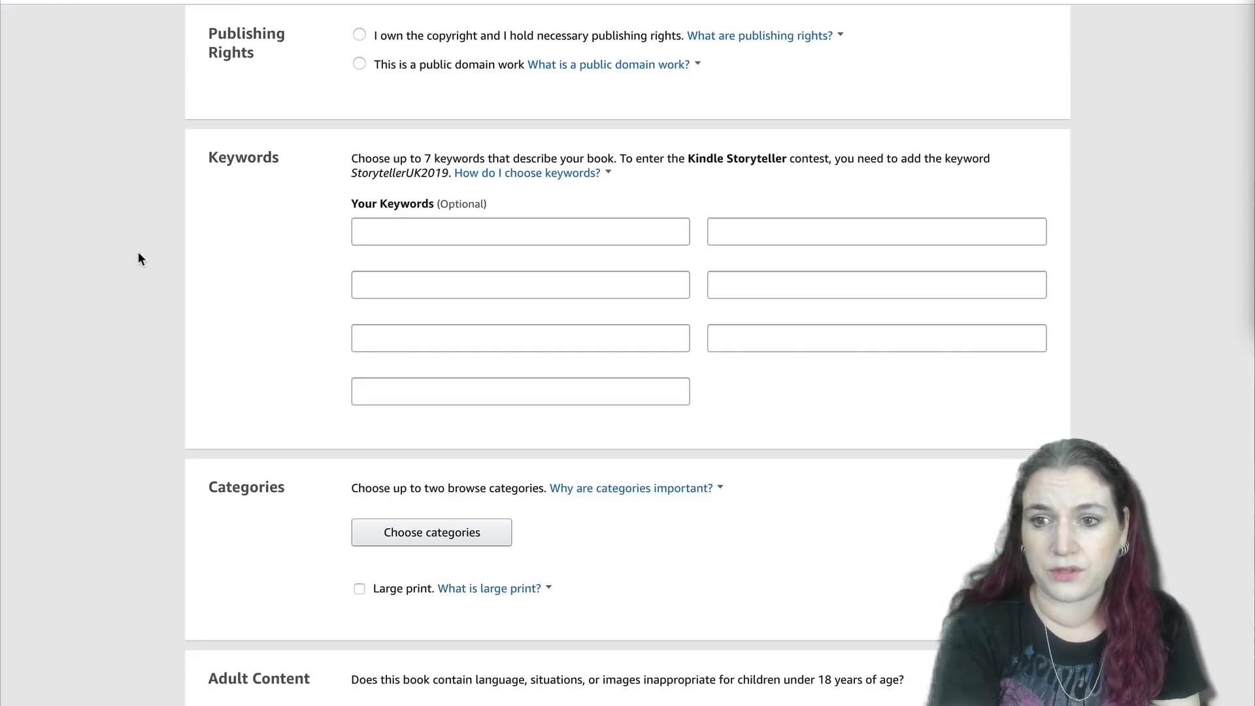
Open the KDP category chooser and expand the Nonfiction group.
{"action": "scroll", "coordinate": [163, 284], "scroll_direction": "up", "scroll_amount": 10}
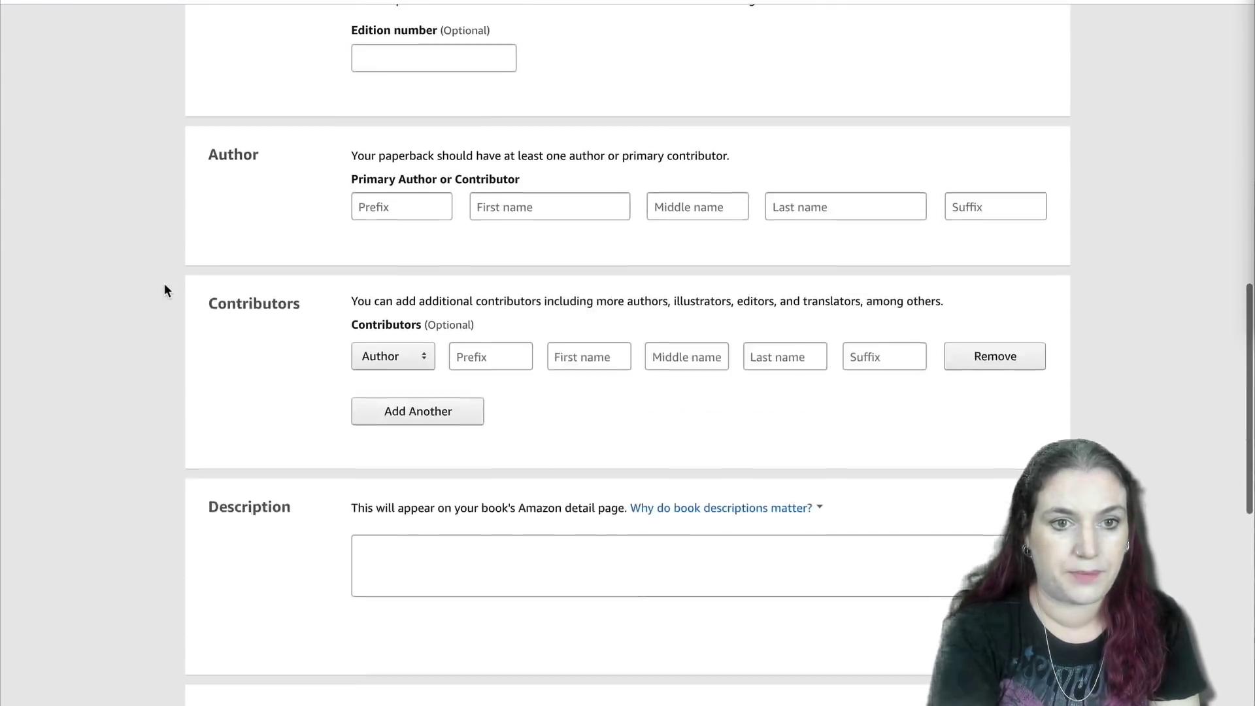
{"action": "scroll", "coordinate": [163, 260], "scroll_direction": "down", "scroll_amount": 1}
{"action": "scroll", "coordinate": [159, 249], "scroll_direction": "down", "scroll_amount": 10}
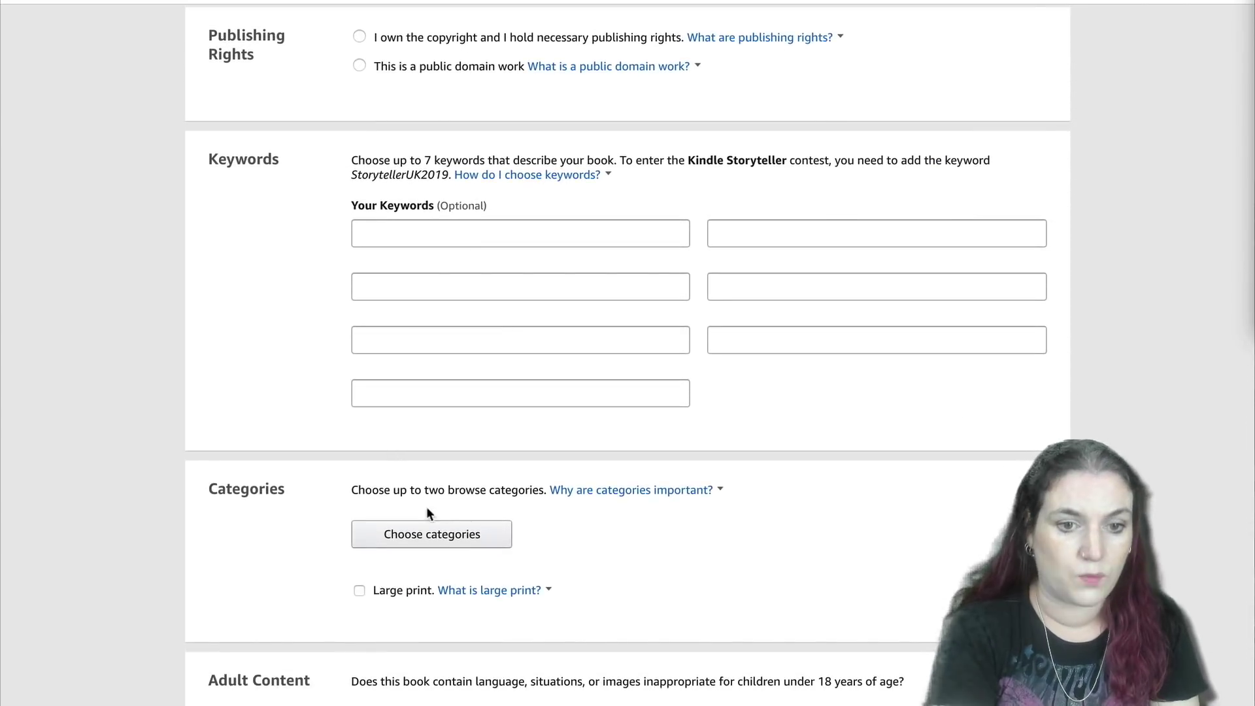
{"action": "left_click", "coordinate": [419, 532]}
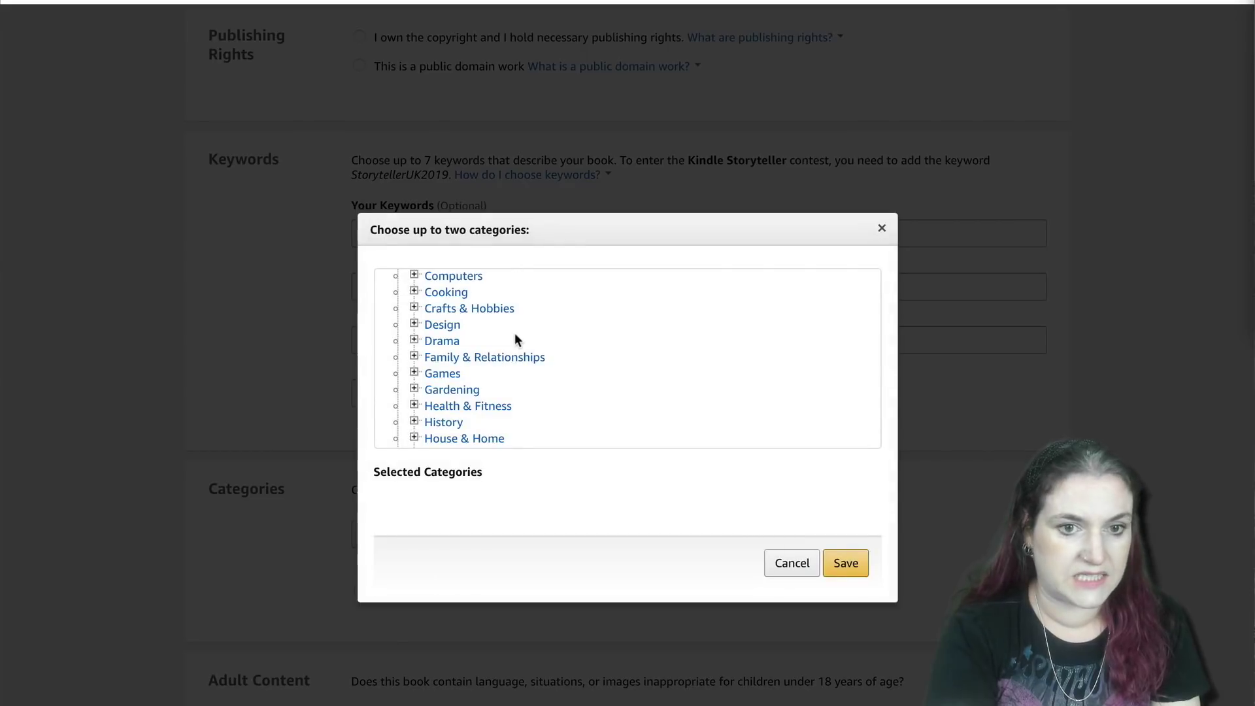
{"action": "scroll", "coordinate": [515, 332], "scroll_direction": "up", "scroll_amount": 3}
{"action": "left_click", "coordinate": [398, 307]}
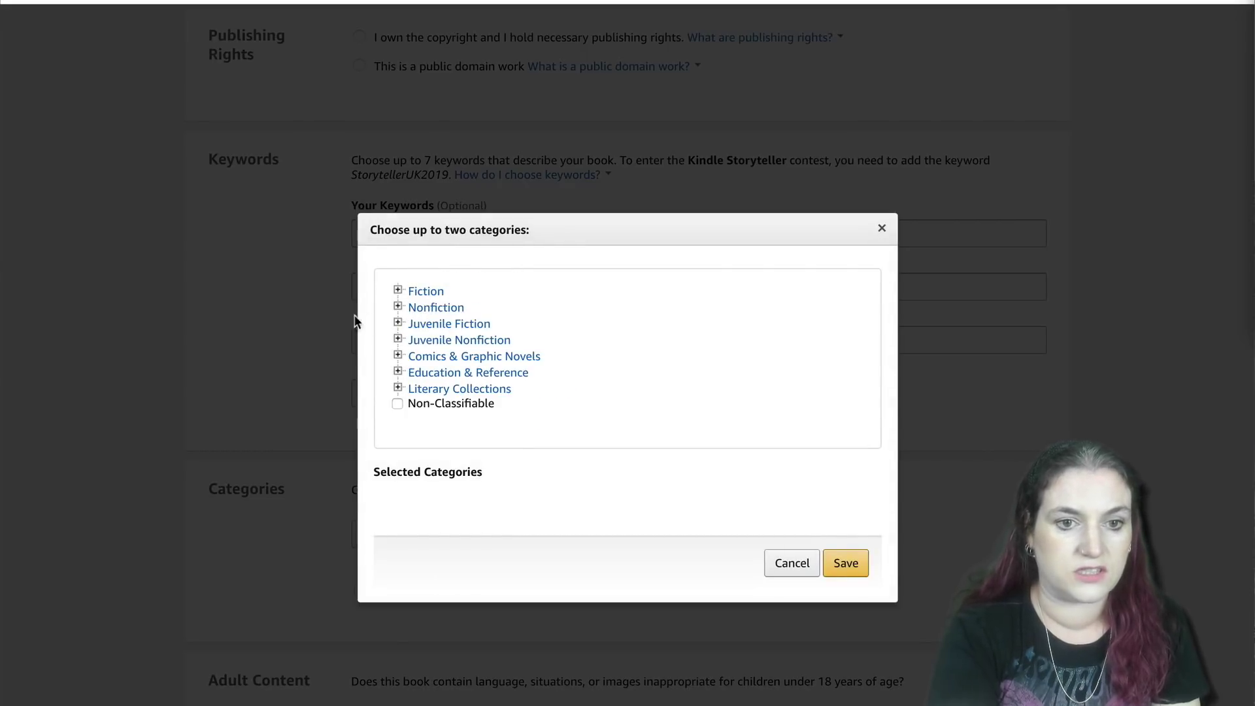
{"action": "left_click", "coordinate": [433, 309]}
Expand Science to browse its subcategories, then close the chooser without saving.
{"action": "scroll", "coordinate": [511, 333], "scroll_direction": "down", "scroll_amount": 5}
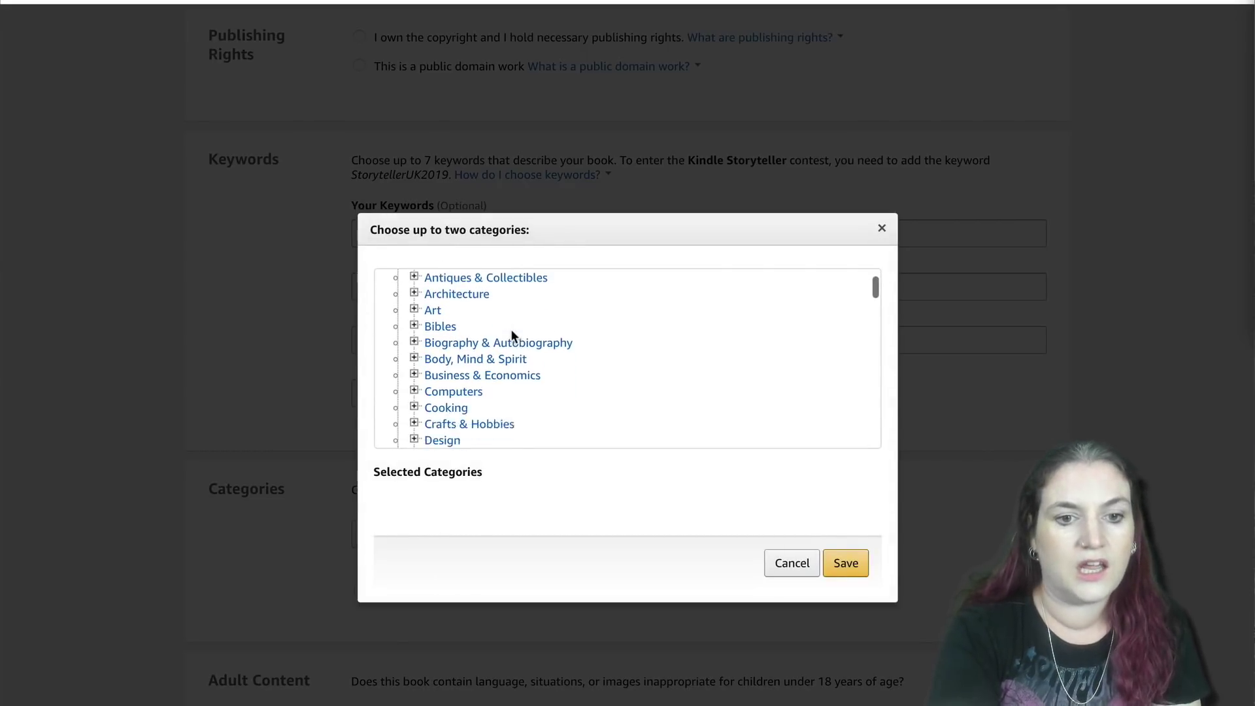
{"action": "scroll", "coordinate": [511, 334], "scroll_direction": "down", "scroll_amount": 4}
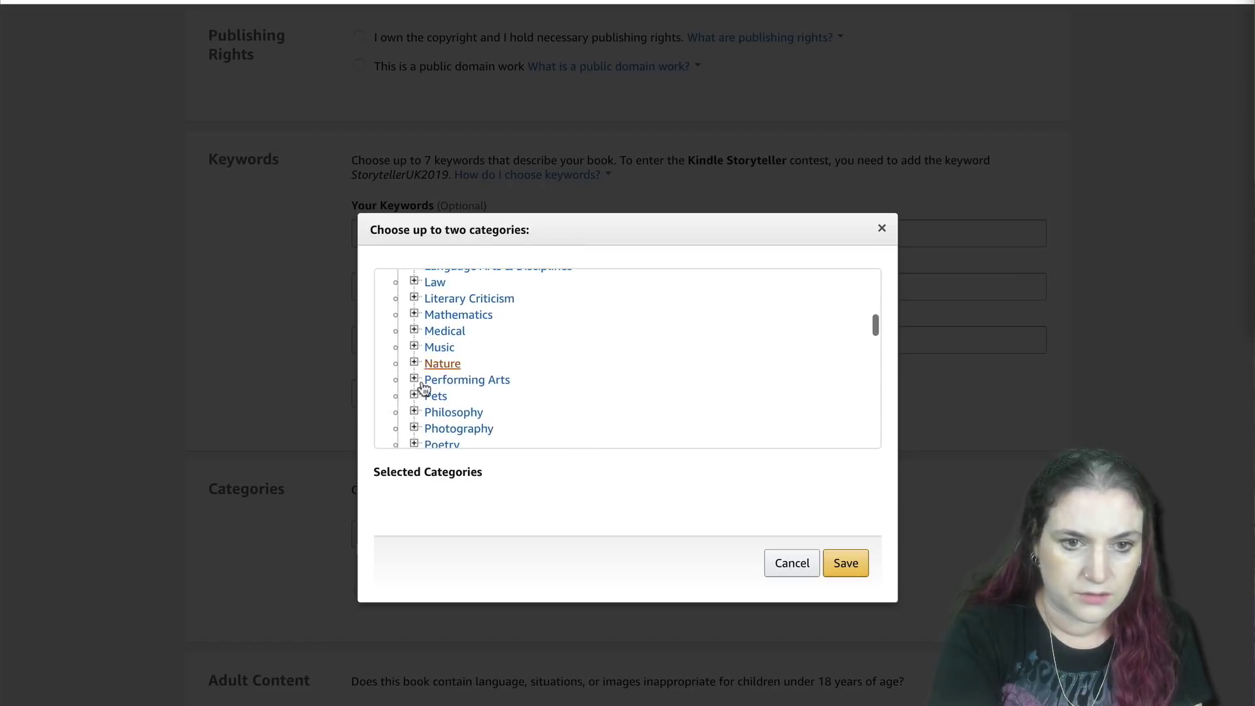
{"action": "scroll", "coordinate": [420, 383], "scroll_direction": "down", "scroll_amount": 3}
{"action": "left_click", "coordinate": [416, 381]}
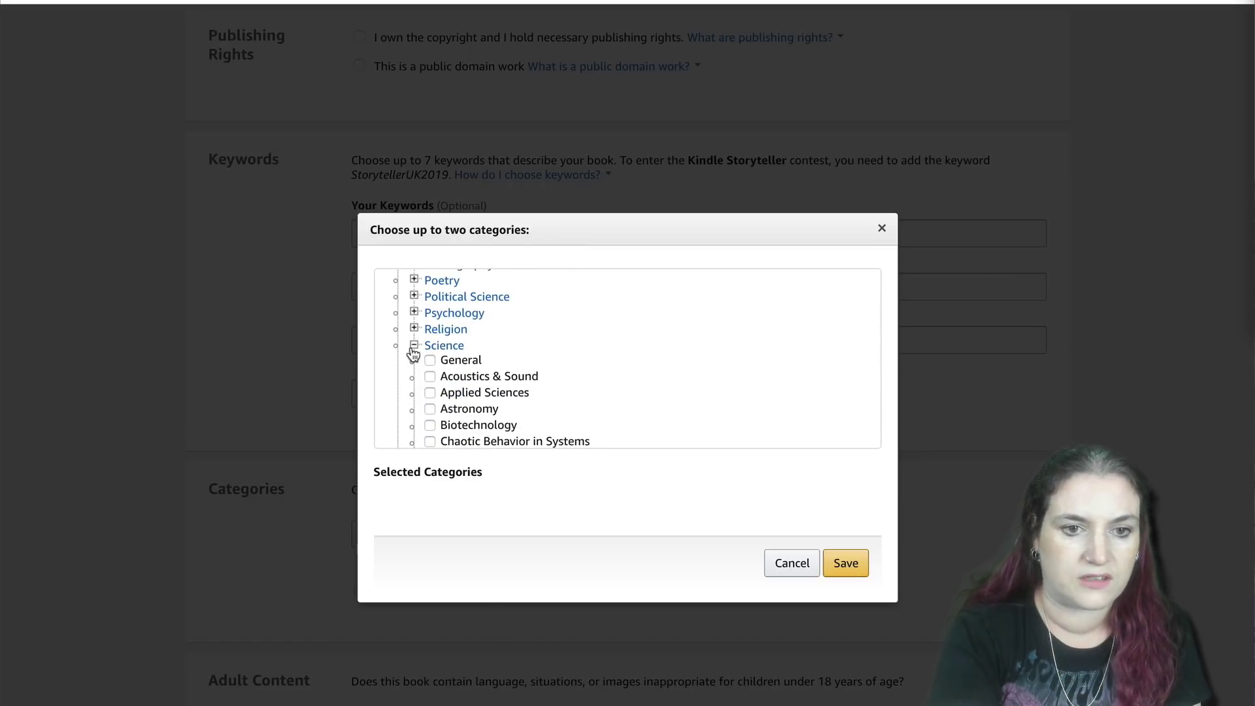
{"action": "scroll", "coordinate": [495, 356], "scroll_direction": "down", "scroll_amount": 1}
{"action": "scroll", "coordinate": [495, 356], "scroll_direction": "down", "scroll_amount": 3}
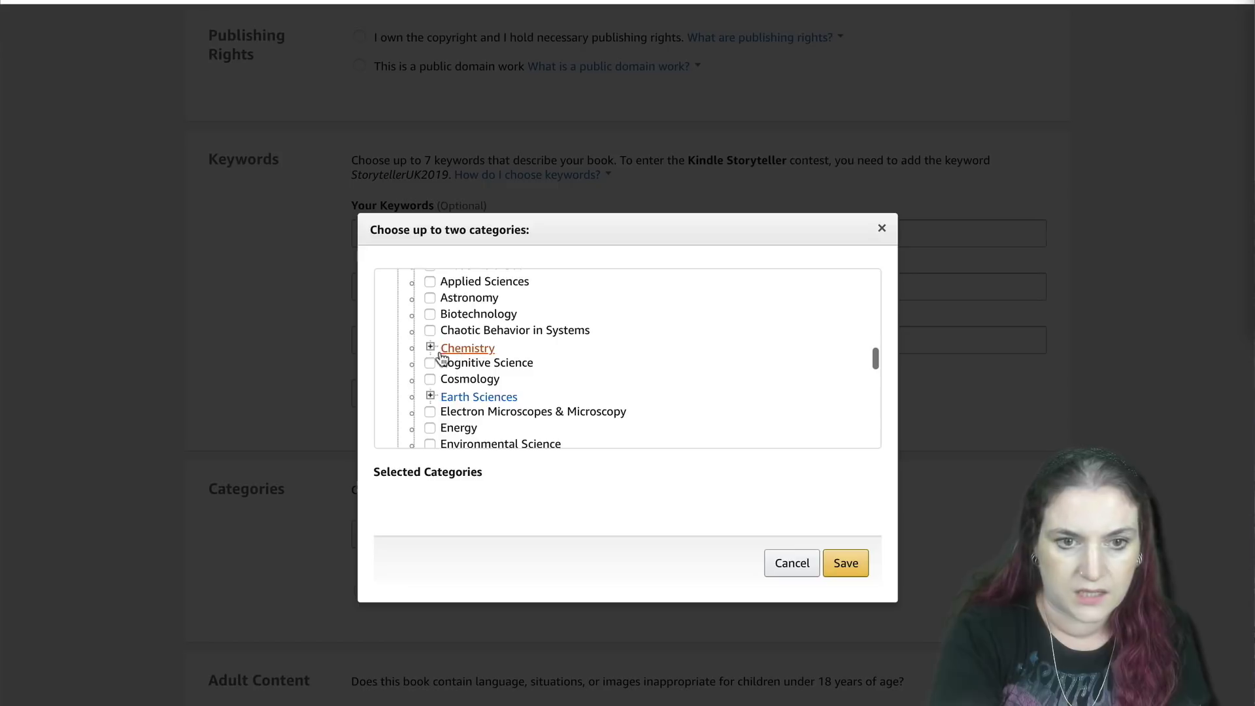
{"action": "left_click", "coordinate": [882, 228]}
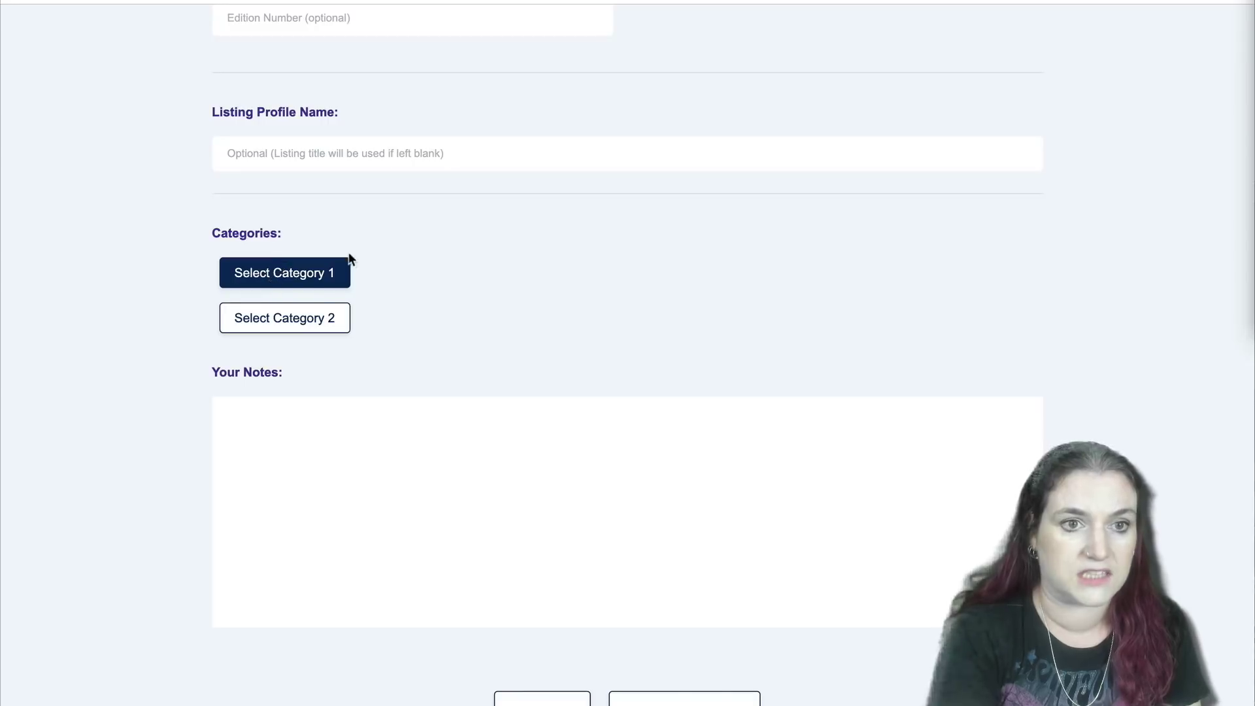
Set category 1 to Nonfiction / Science / Space Science, filtering the Nonfiction subjects with 'sc'.
{"action": "left_click", "coordinate": [298, 273]}
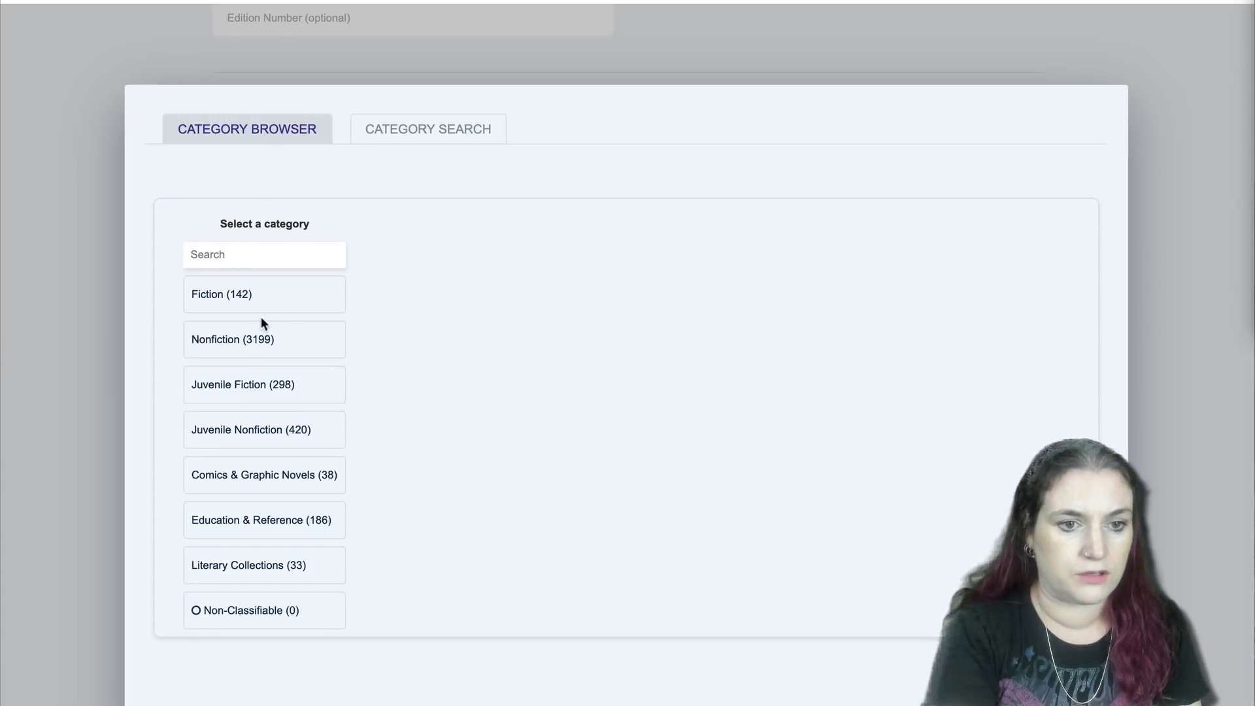
{"action": "left_click", "coordinate": [250, 347]}
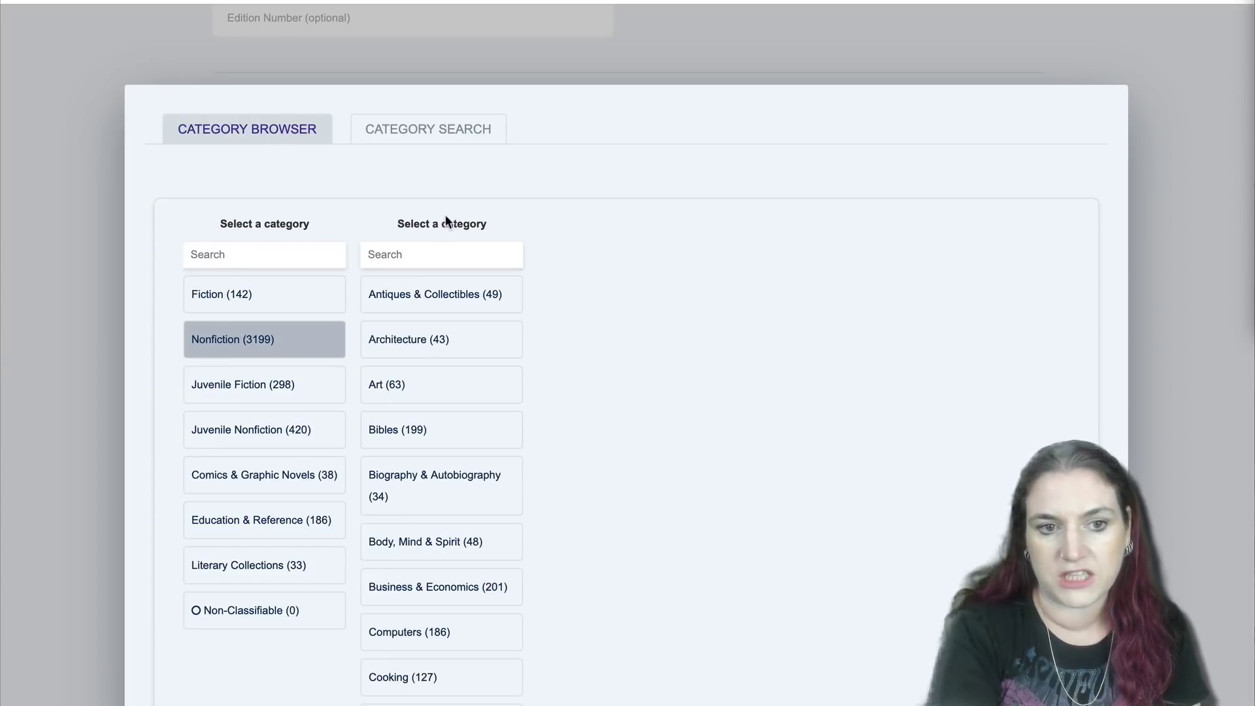
{"action": "left_click", "coordinate": [419, 253]}
{"action": "type", "text": "sc"}
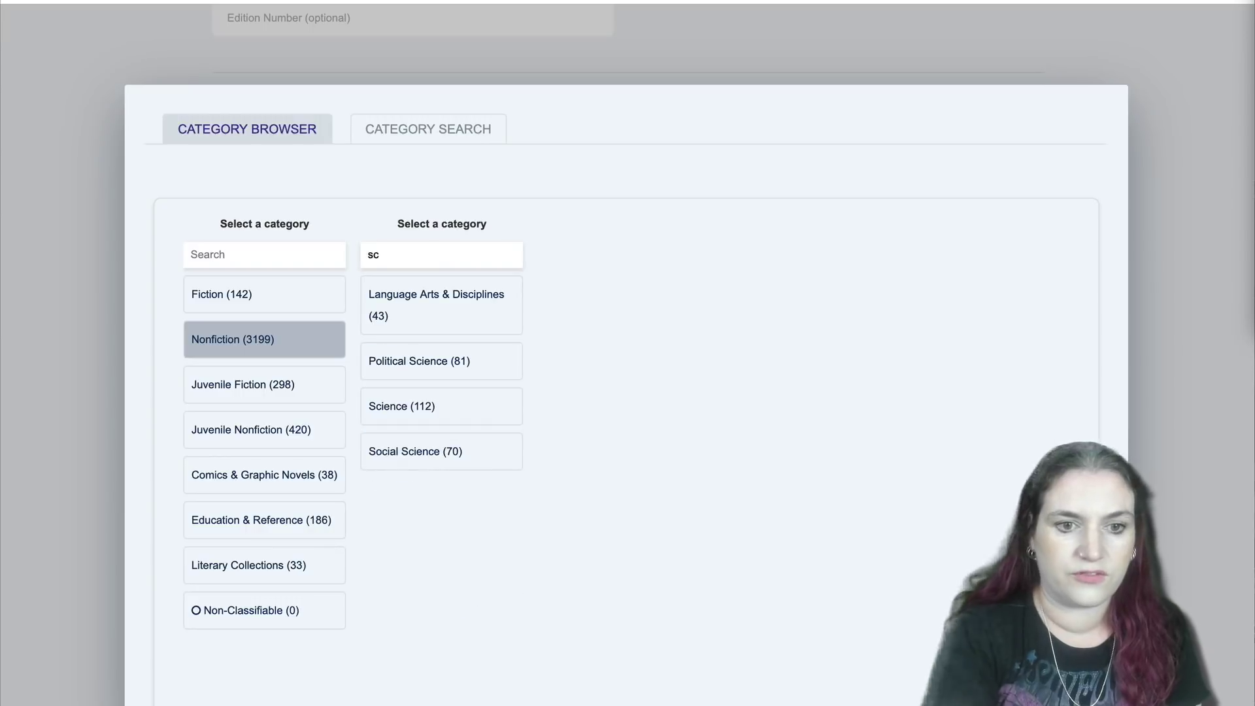
{"action": "left_click", "coordinate": [420, 406]}
{"action": "scroll", "coordinate": [645, 339], "scroll_direction": "down", "scroll_amount": 2}
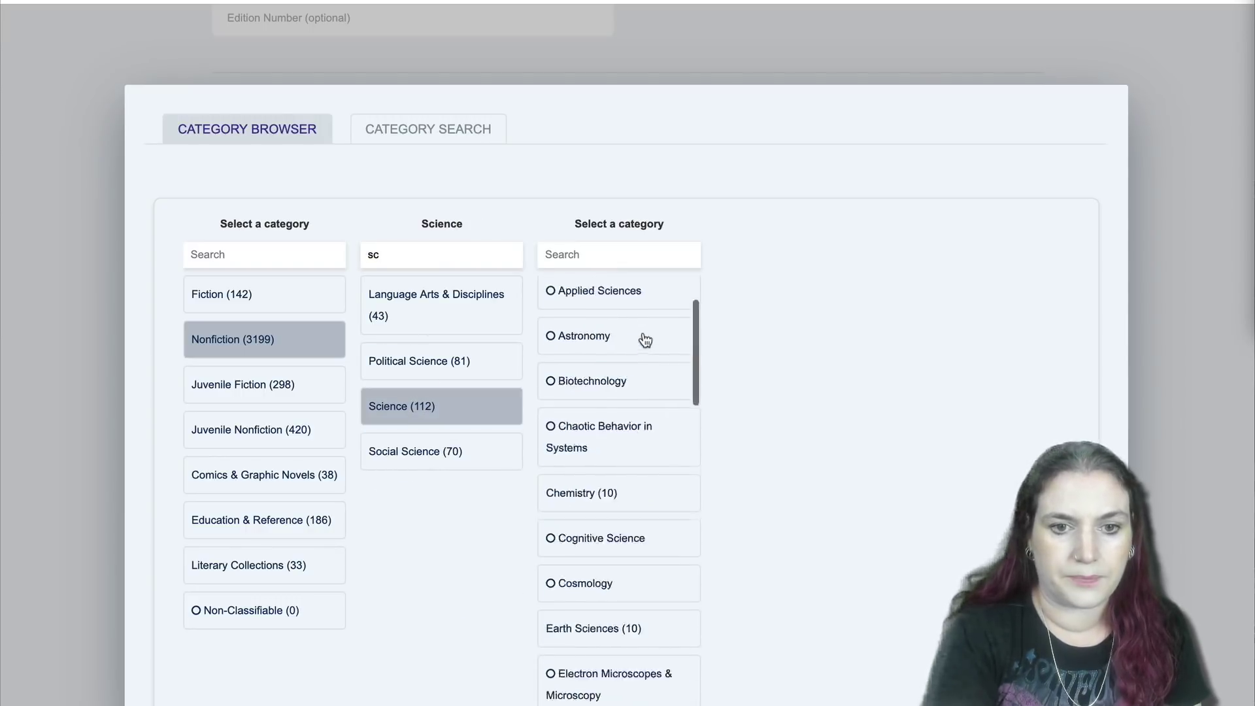
{"action": "scroll", "coordinate": [643, 337], "scroll_direction": "down", "scroll_amount": 15}
{"action": "scroll", "coordinate": [605, 401], "scroll_direction": "down", "scroll_amount": 2}
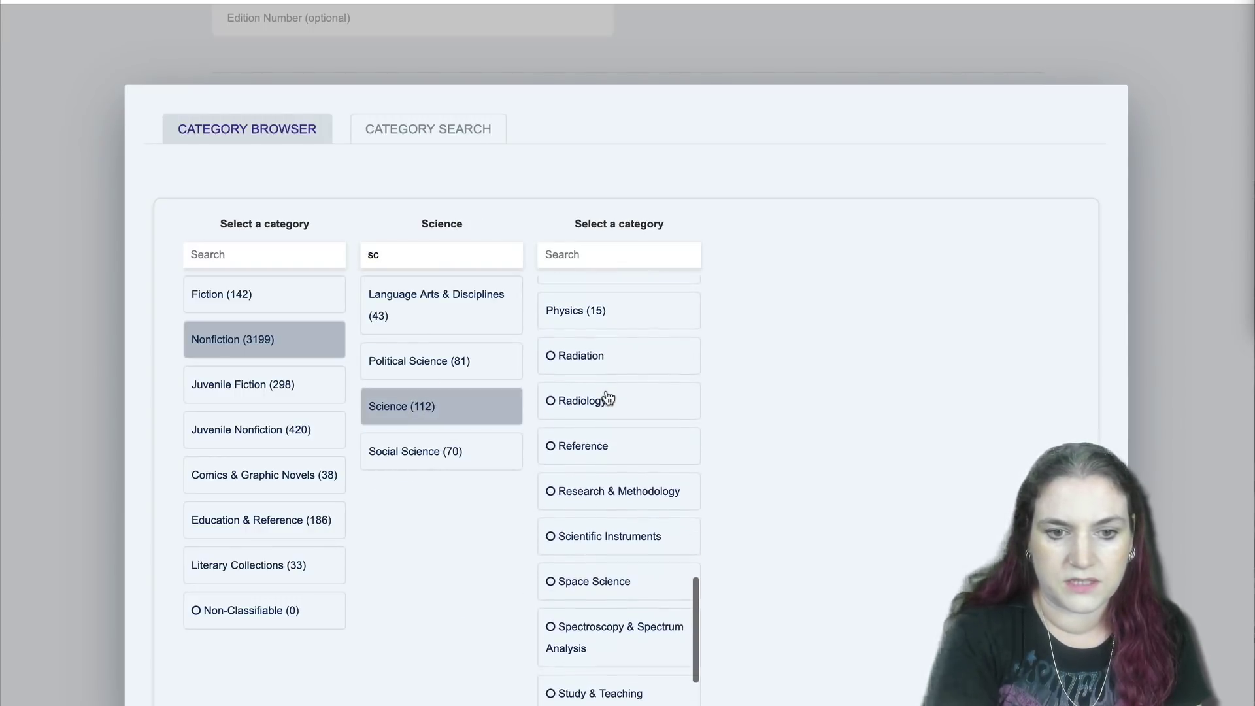
{"action": "left_click", "coordinate": [577, 592]}
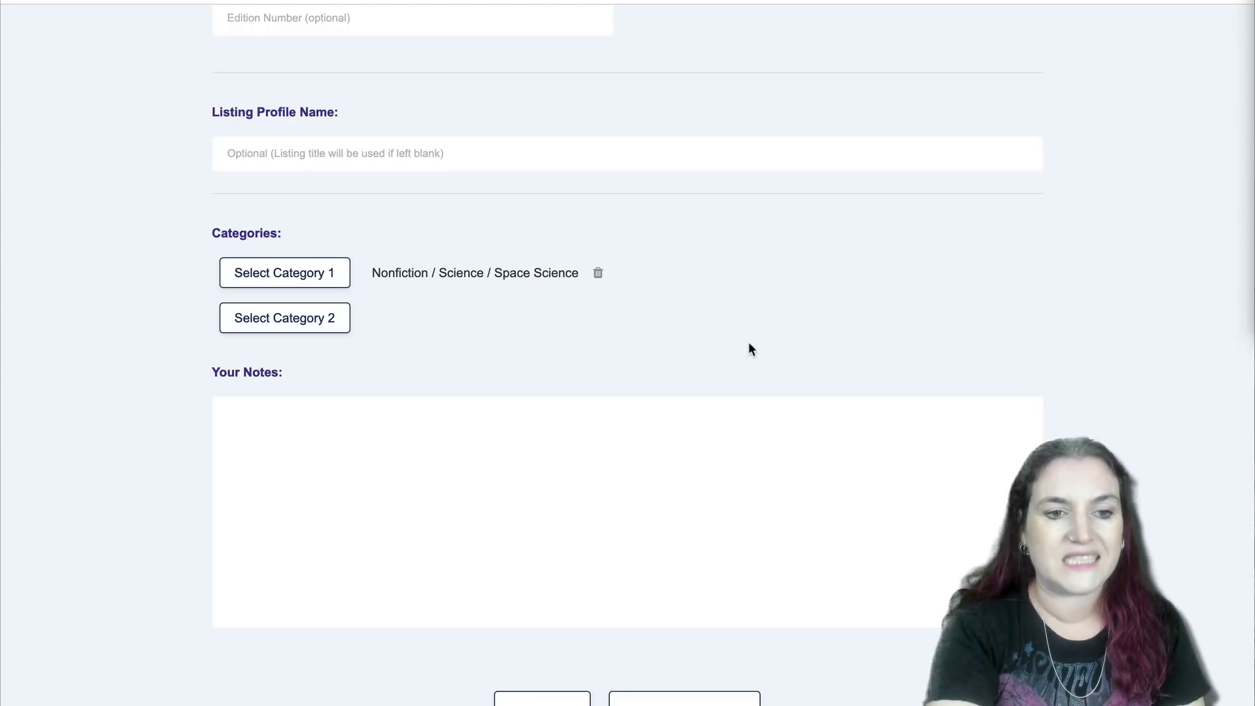
{"action": "left_click", "coordinate": [296, 327]}
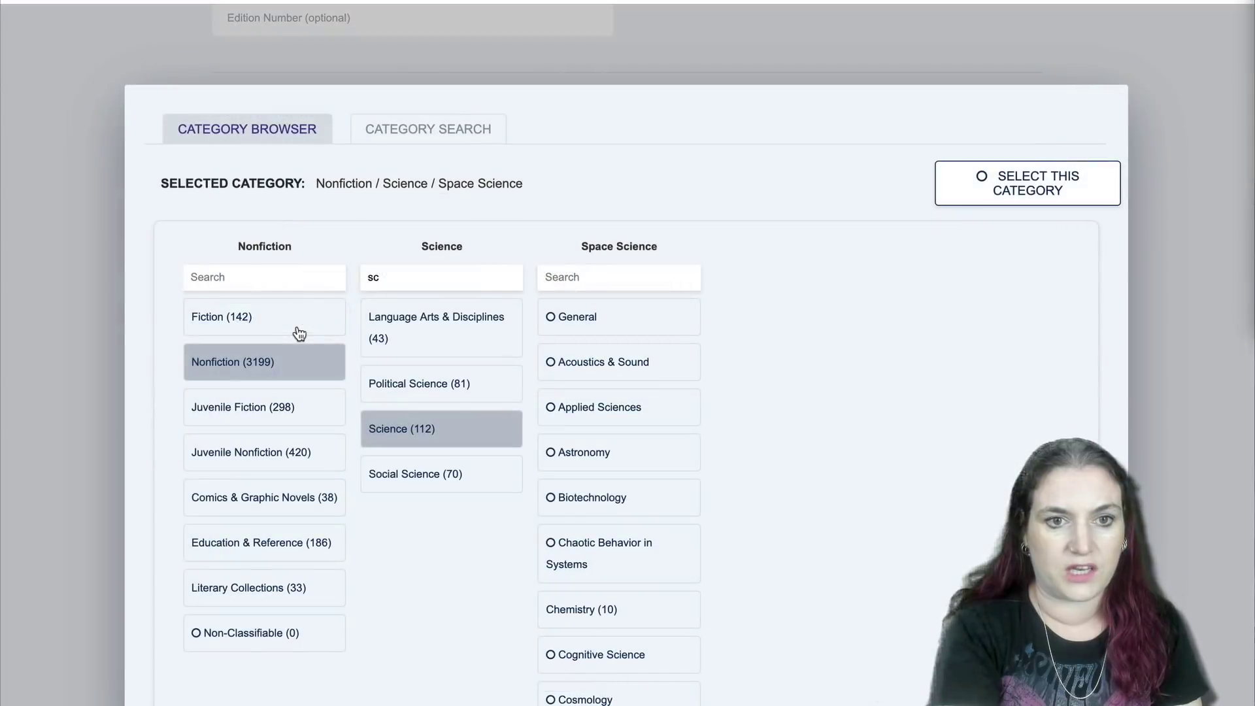
Search categories for 'astro' and set Nonfiction / Science / Astronomy as category 2.
{"action": "left_click", "coordinate": [438, 129]}
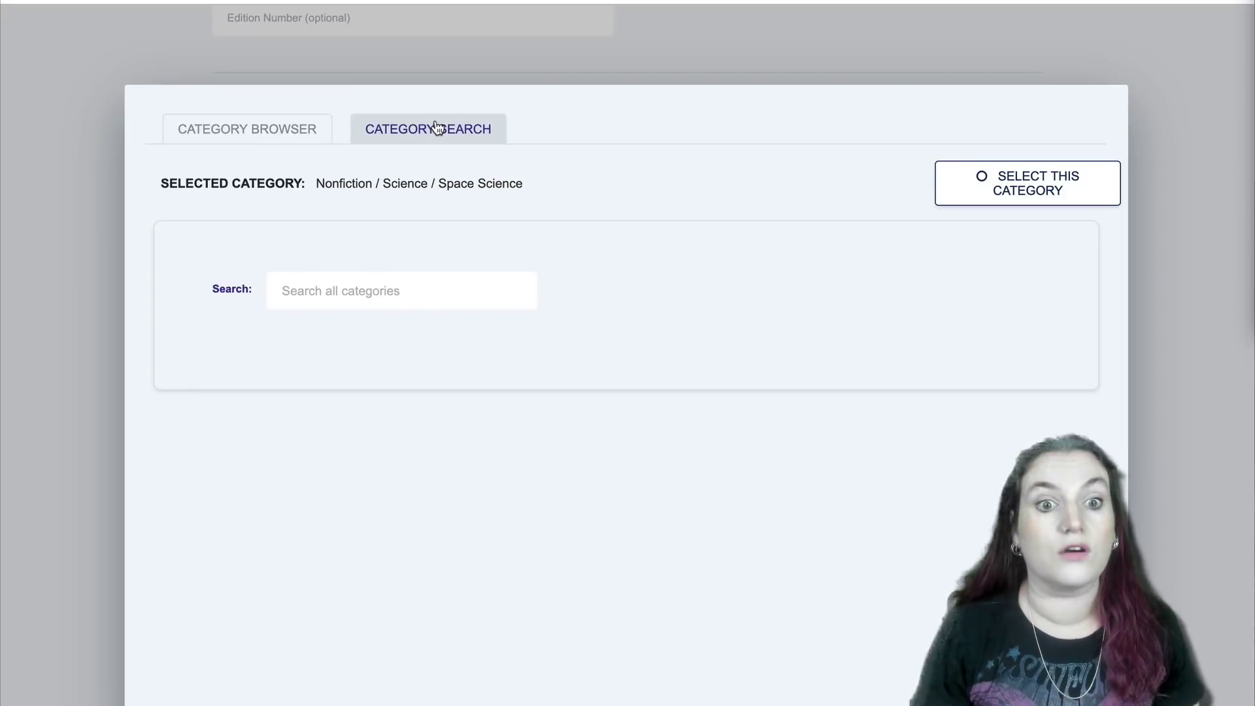
{"action": "left_click", "coordinate": [389, 280]}
{"action": "type", "text": "astro"}
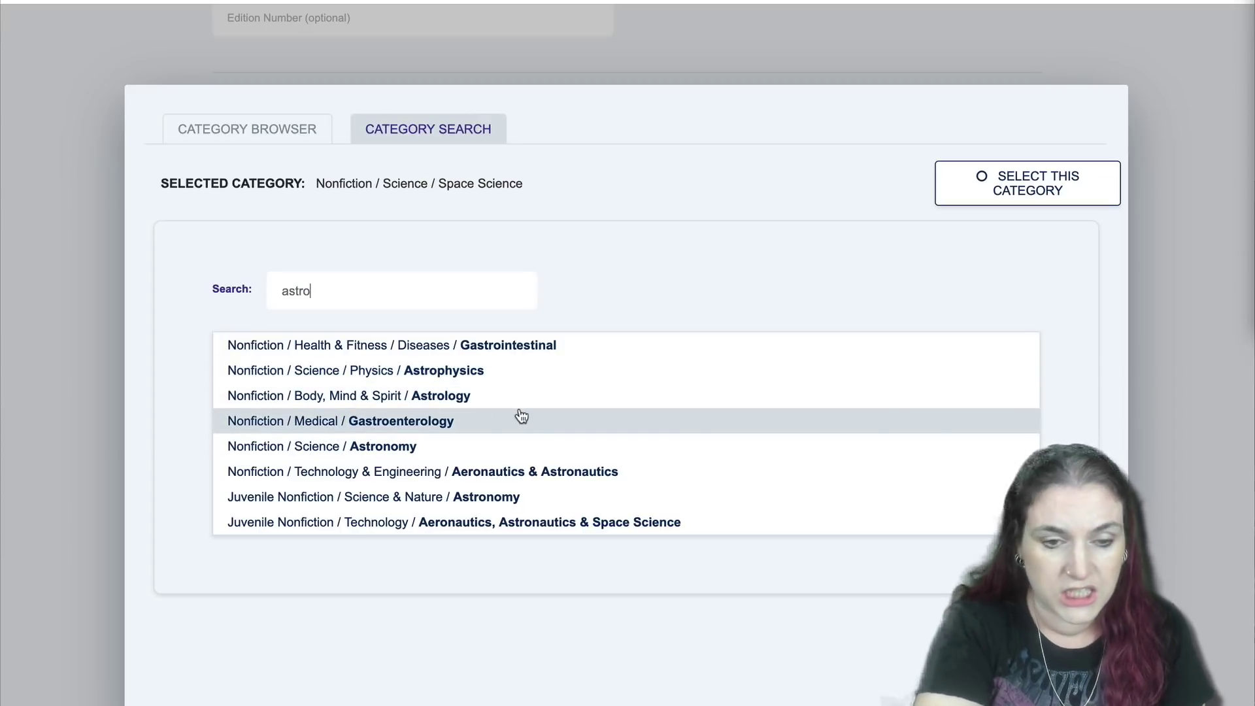
{"action": "left_click", "coordinate": [426, 453]}
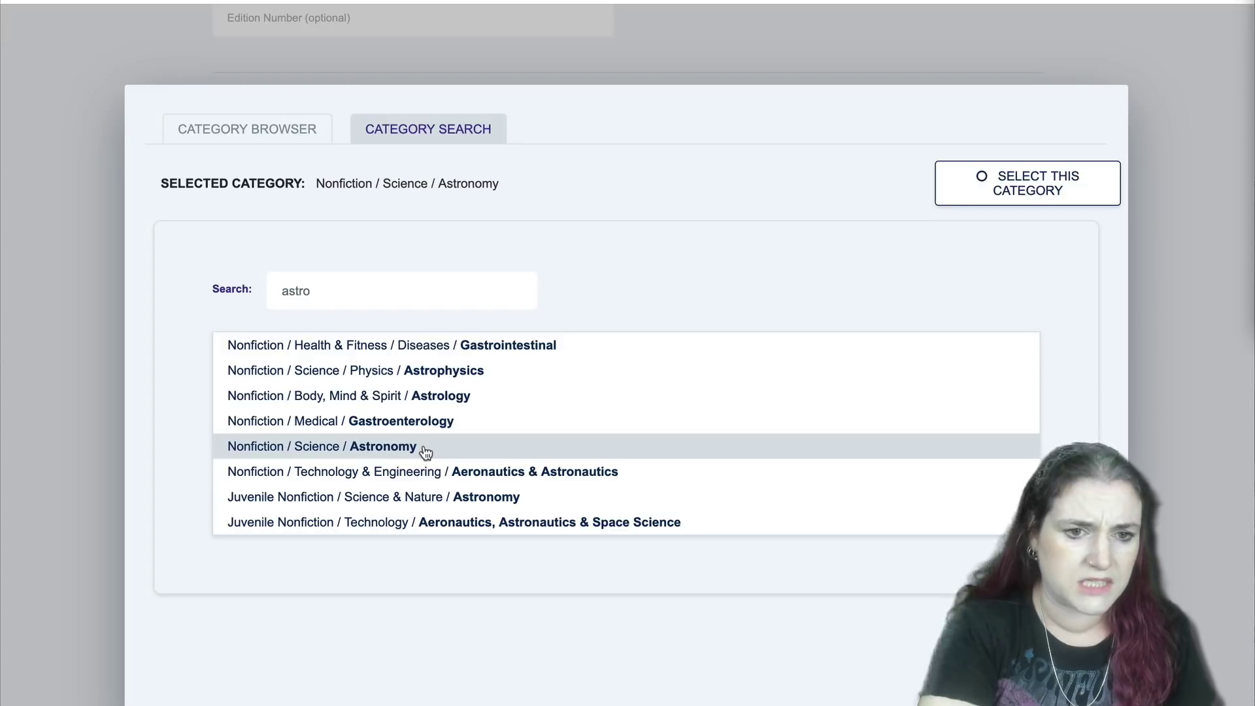
{"action": "left_click", "coordinate": [984, 205]}
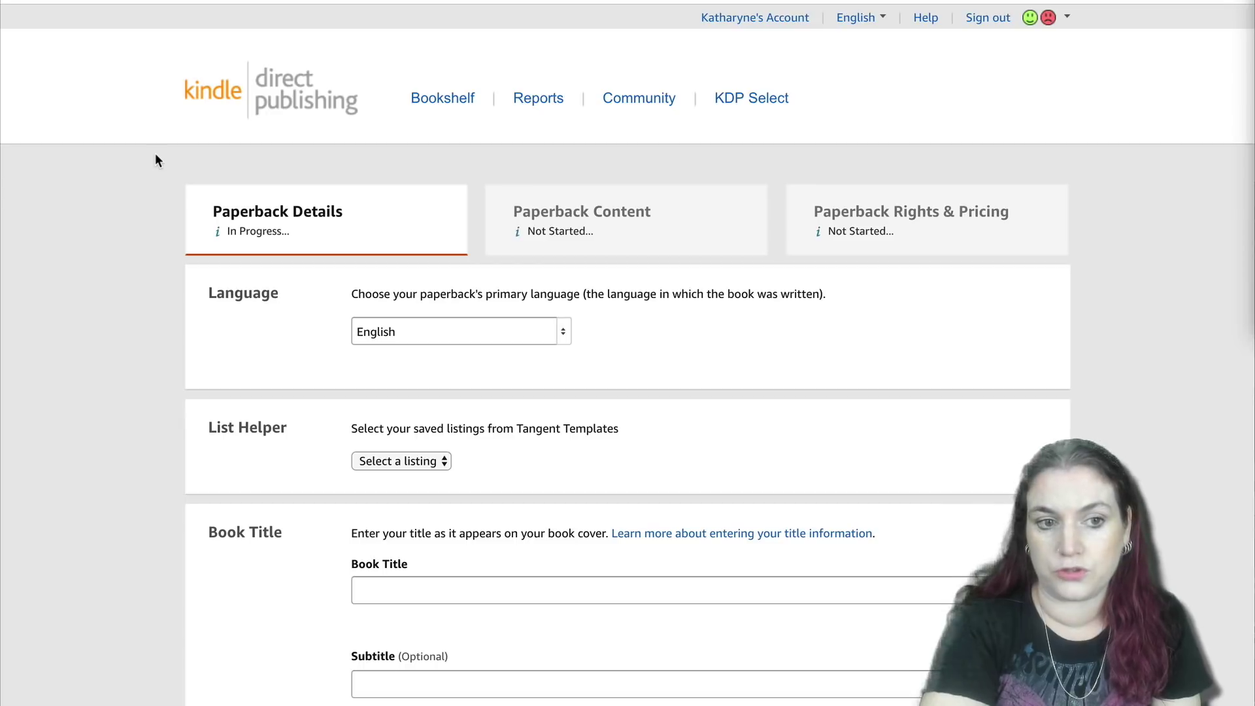
Look over the empty KDP Paperback Details form and open the List Helper listing dropdown.
{"action": "scroll", "coordinate": [146, 190], "scroll_direction": "down", "scroll_amount": 5}
{"action": "scroll", "coordinate": [147, 190], "scroll_direction": "down", "scroll_amount": 18}
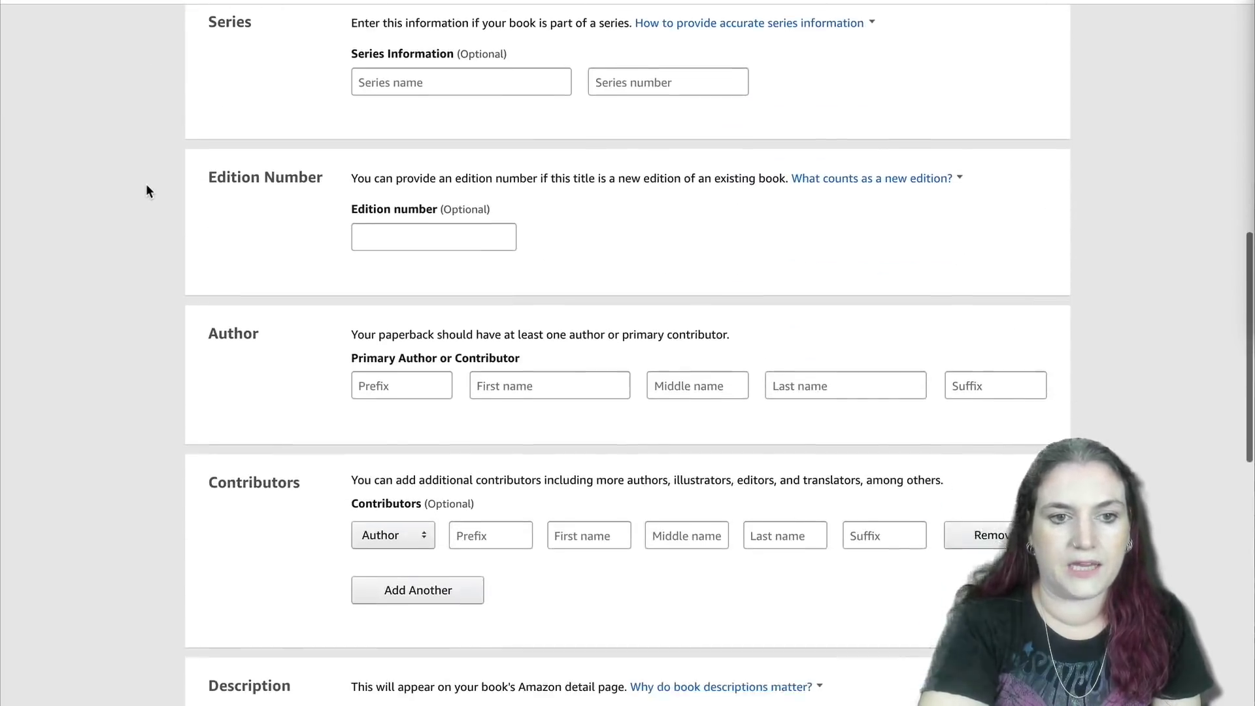
{"action": "scroll", "coordinate": [147, 190], "scroll_direction": "down", "scroll_amount": 6}
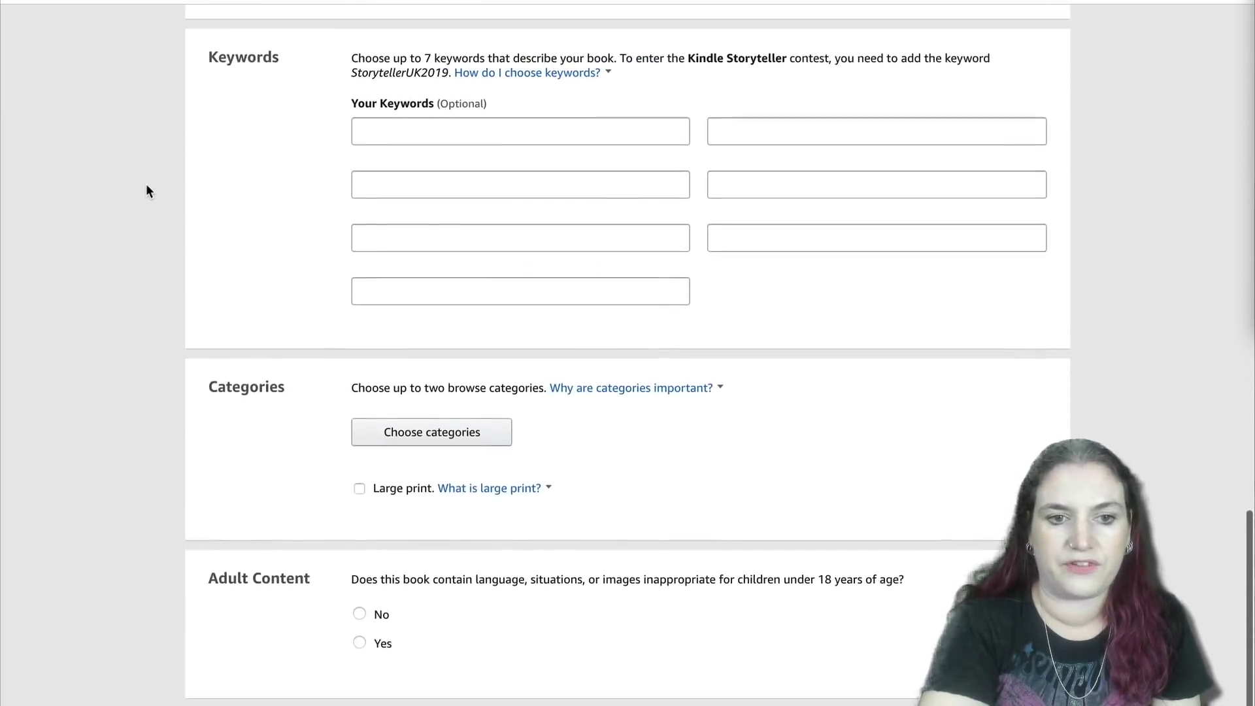
{"action": "scroll", "coordinate": [146, 190], "scroll_direction": "up", "scroll_amount": 20}
{"action": "scroll", "coordinate": [146, 190], "scroll_direction": "up", "scroll_amount": 2}
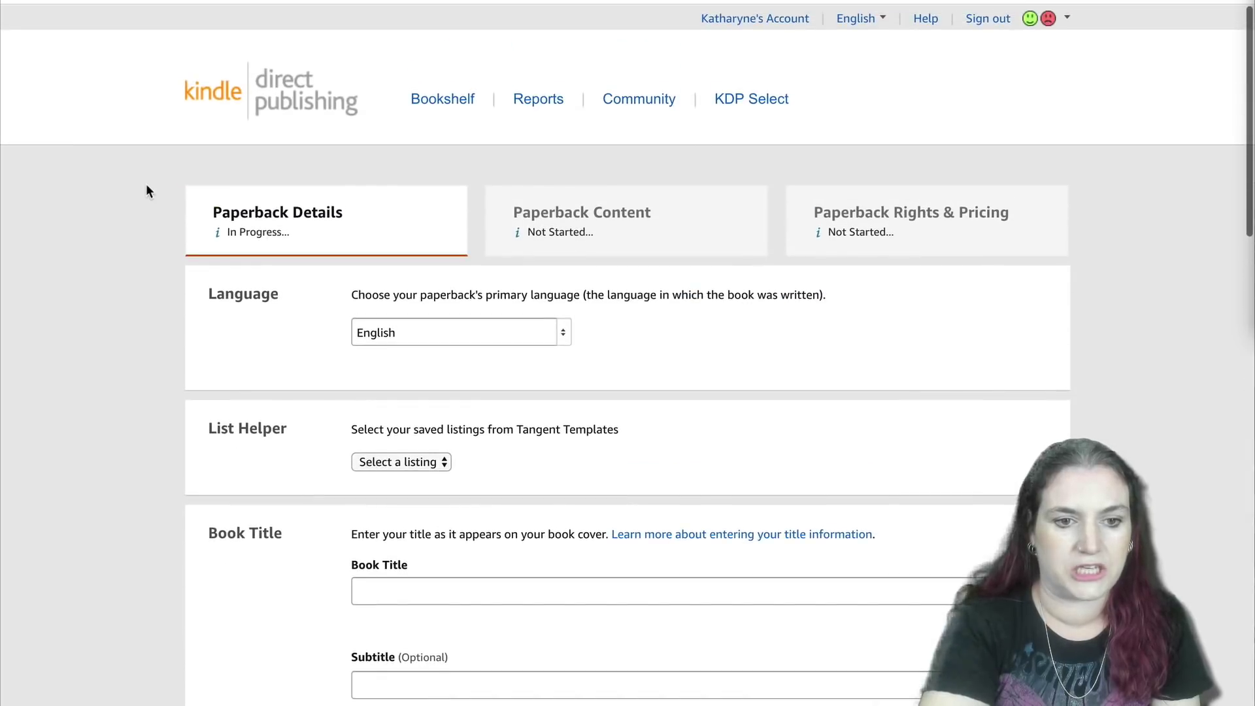
{"action": "left_click", "coordinate": [392, 461]}
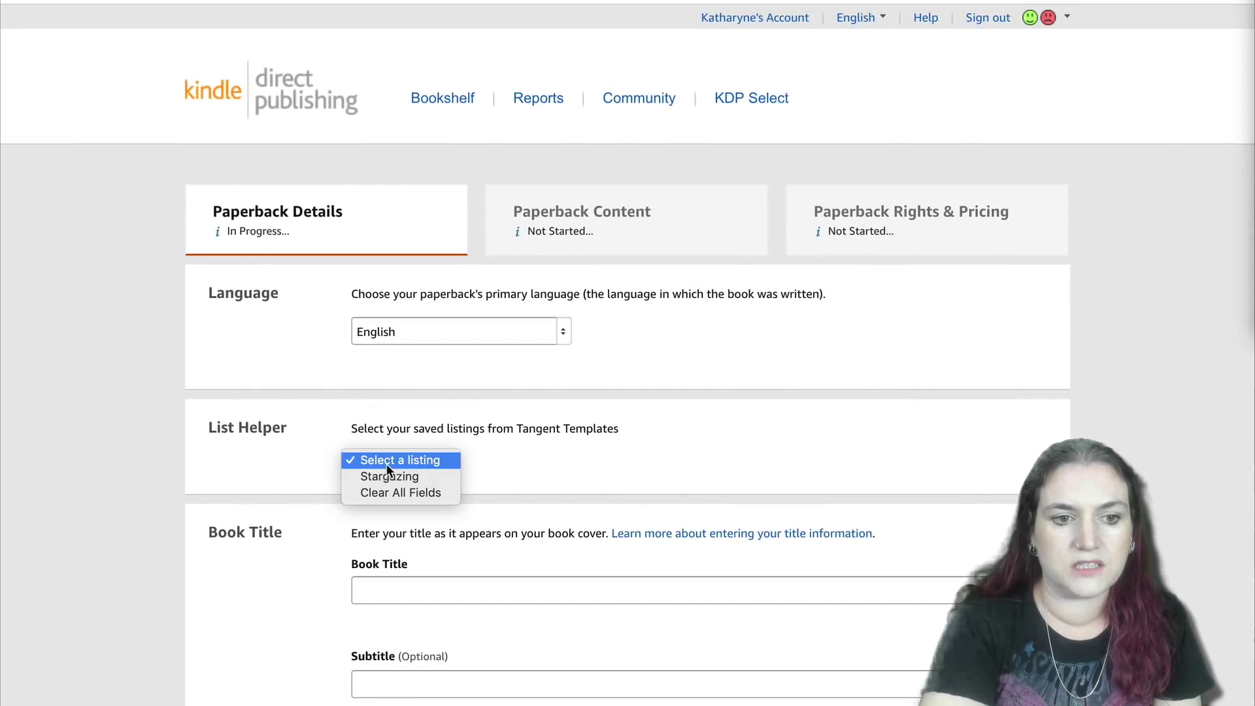
Fill the KDP form from the Stargazing listing and check title, author, description, keywords and categories.
{"action": "left_click", "coordinate": [423, 475]}
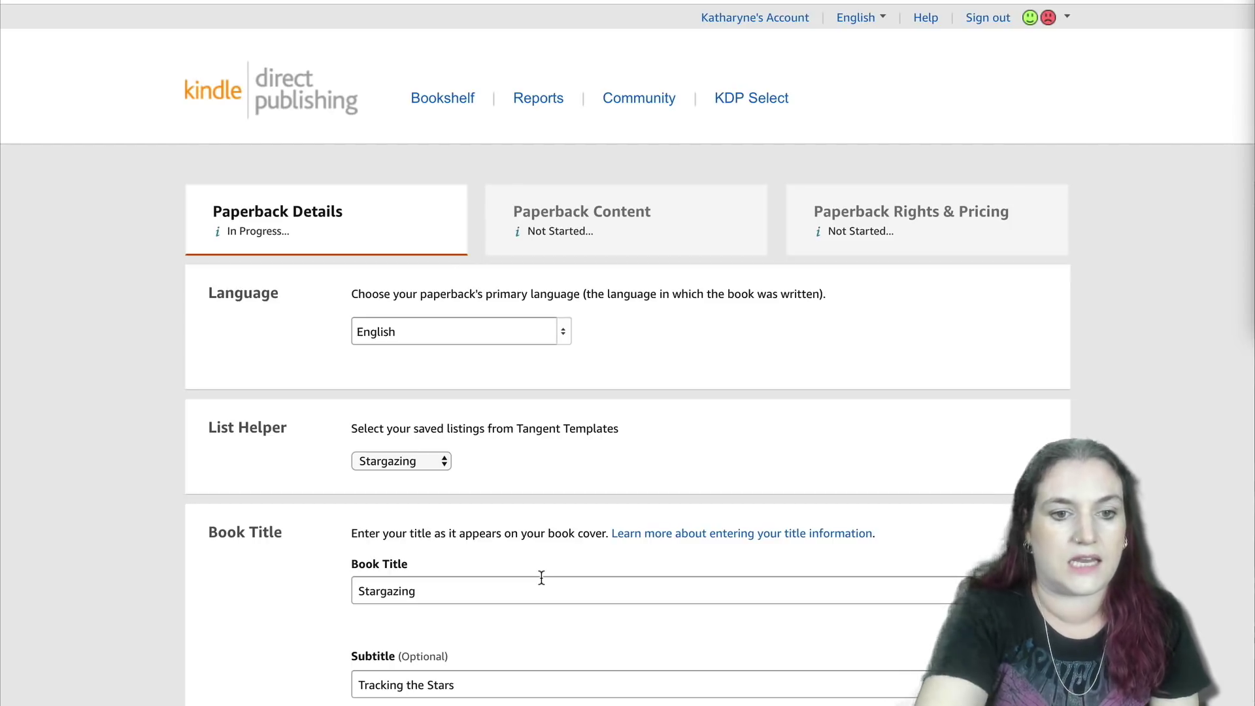
{"action": "scroll", "coordinate": [1062, 335], "scroll_direction": "down", "scroll_amount": 5}
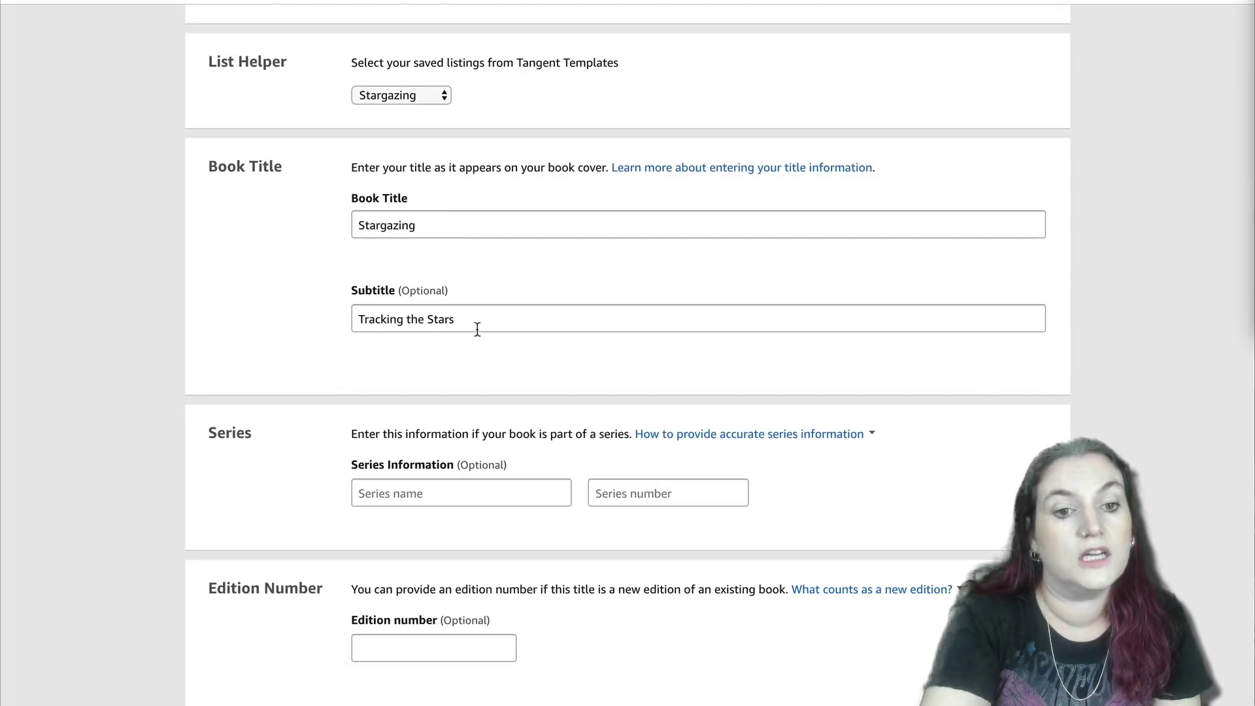
{"action": "scroll", "coordinate": [477, 329], "scroll_direction": "down", "scroll_amount": 7}
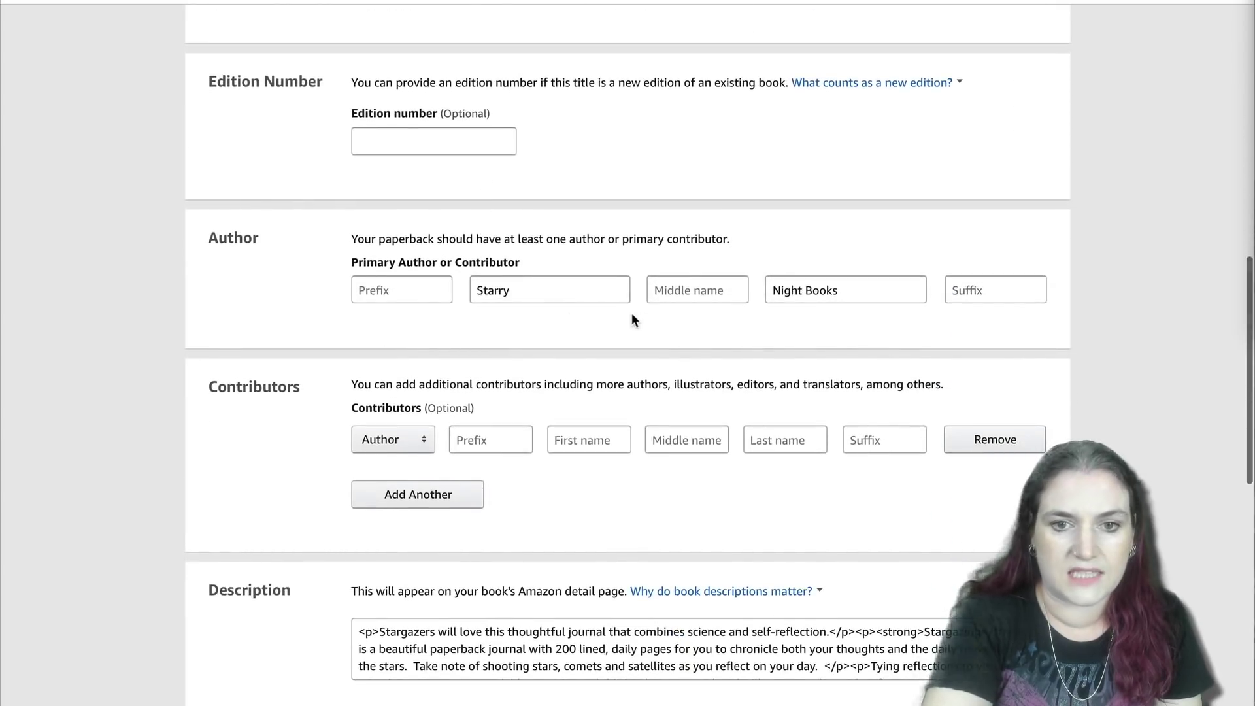
{"action": "scroll", "coordinate": [640, 314], "scroll_direction": "down", "scroll_amount": 6}
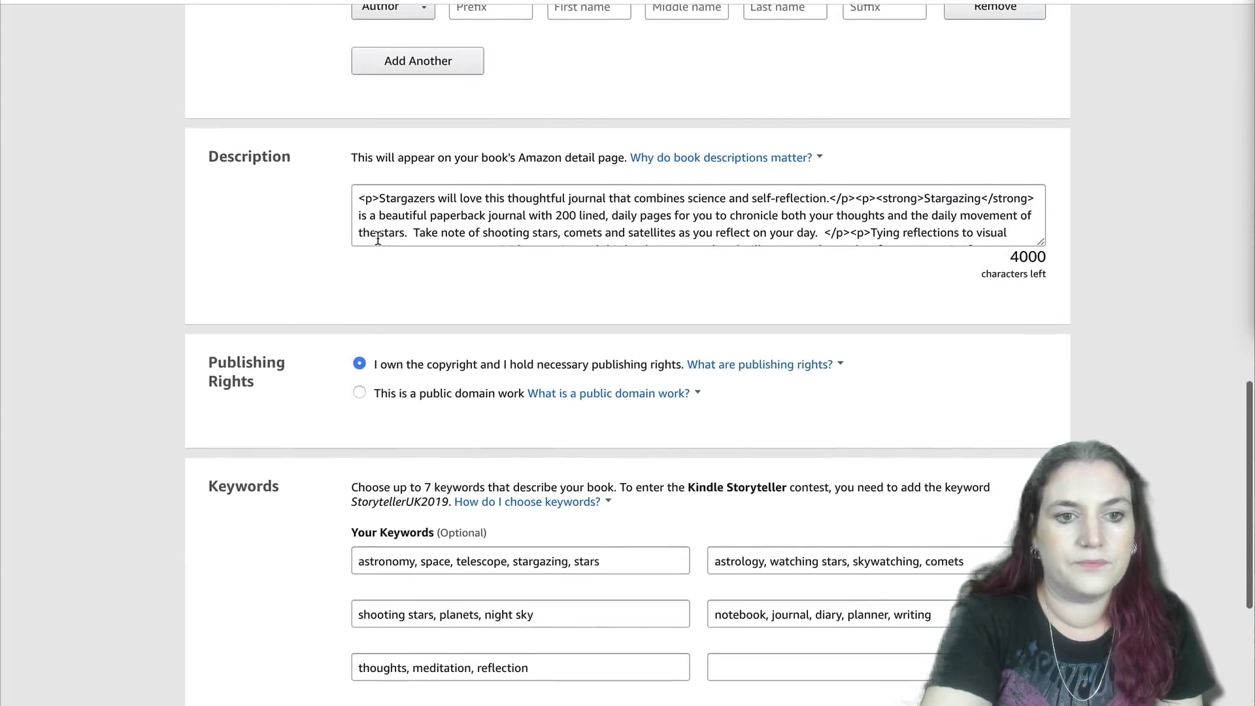
{"action": "scroll", "coordinate": [607, 233], "scroll_direction": "down", "scroll_amount": 1}
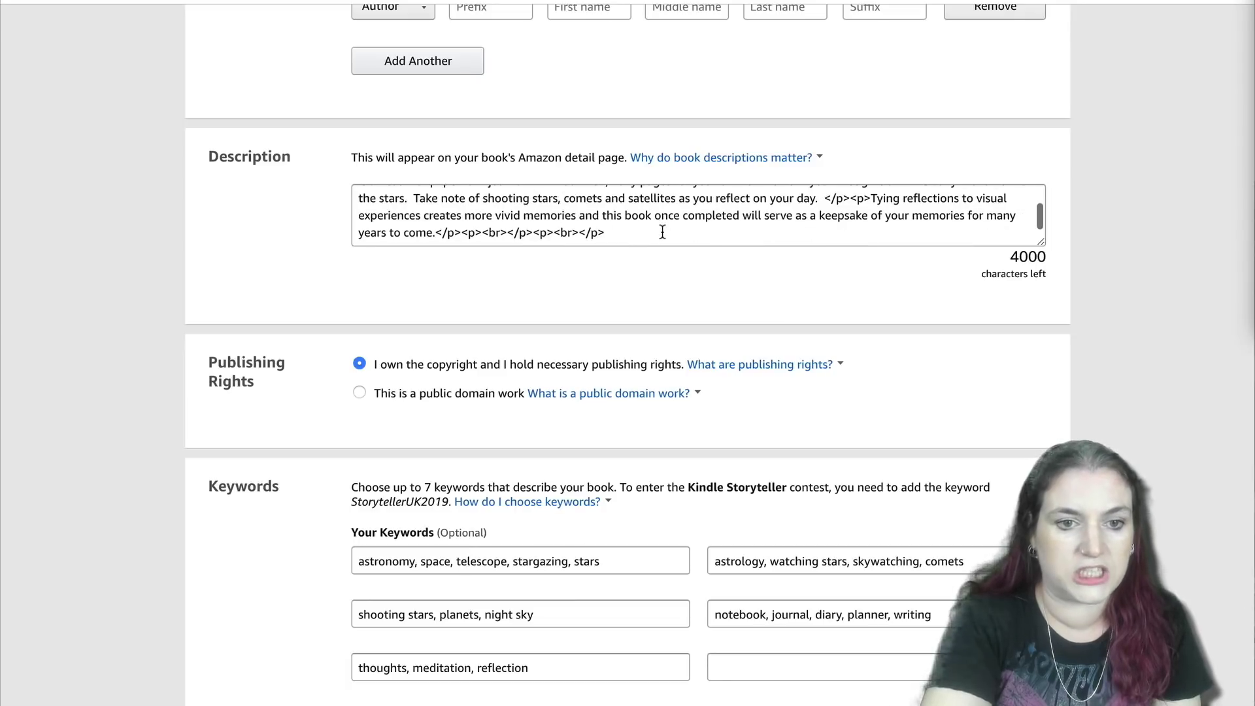
{"action": "scroll", "coordinate": [247, 297], "scroll_direction": "down", "scroll_amount": 6}
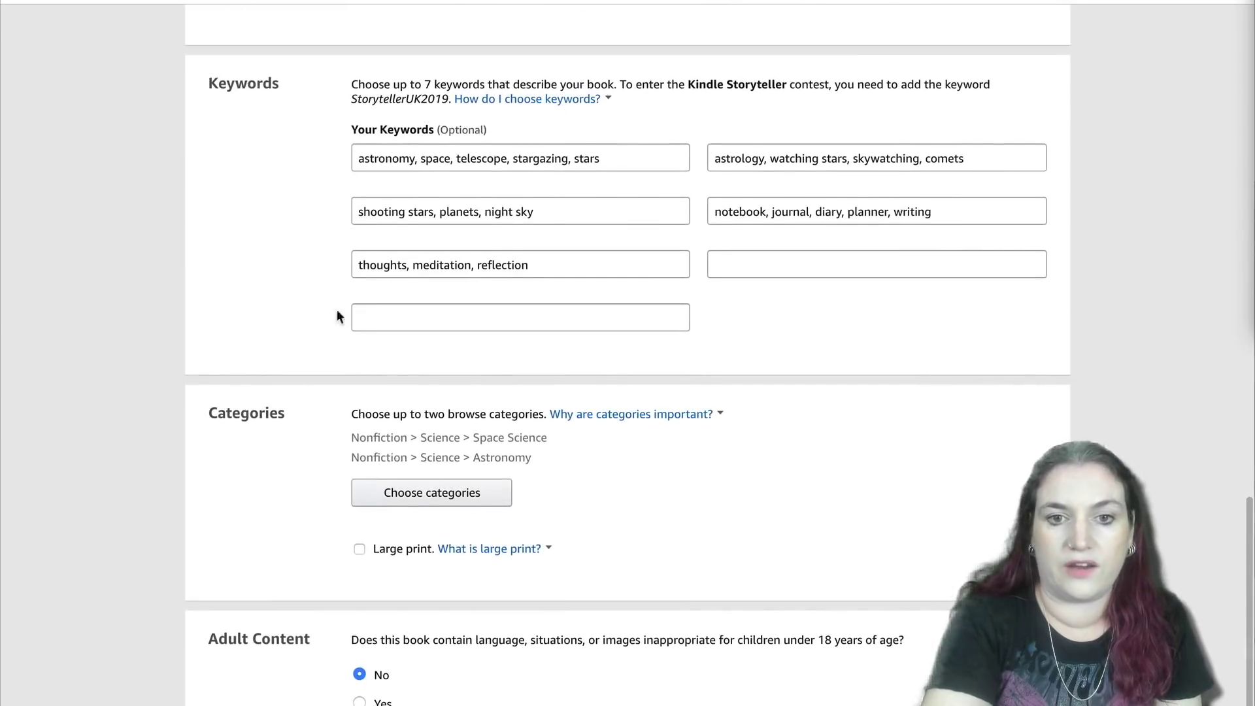
{"action": "scroll", "coordinate": [327, 315], "scroll_direction": "down", "scroll_amount": 4}
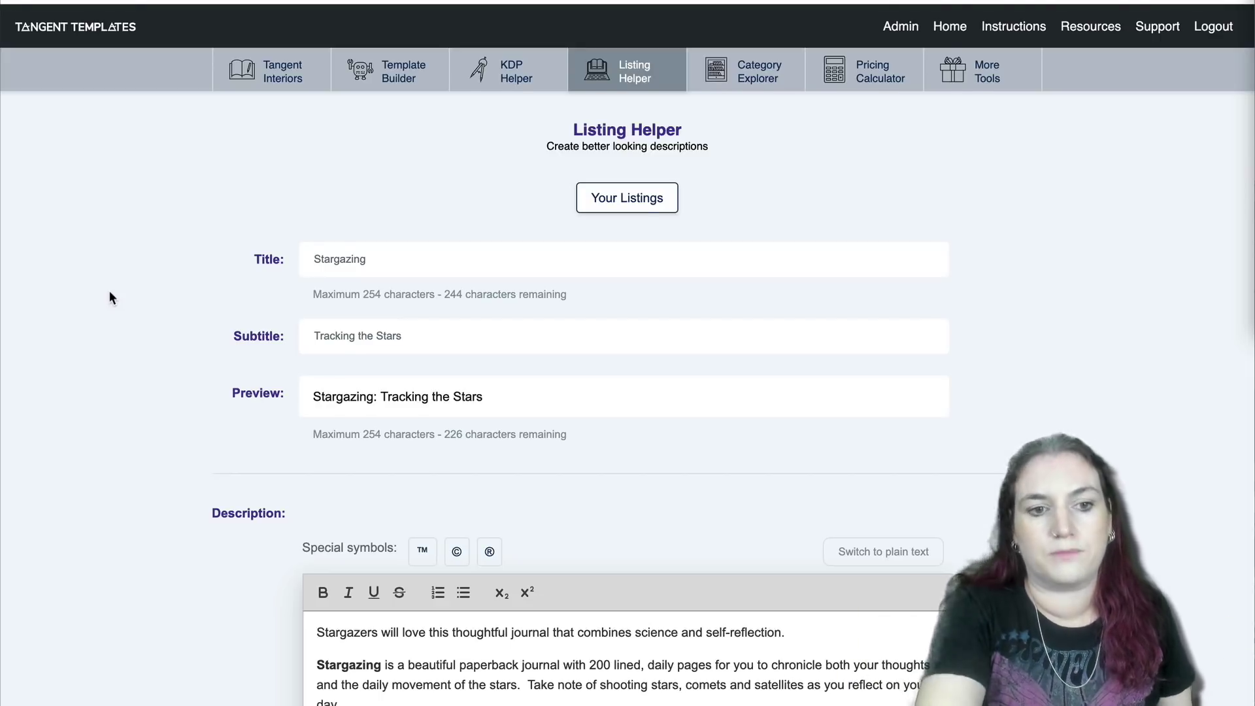
{"action": "scroll", "coordinate": [108, 290], "scroll_direction": "down", "scroll_amount": 3}
{"action": "left_click", "coordinate": [365, 112]}
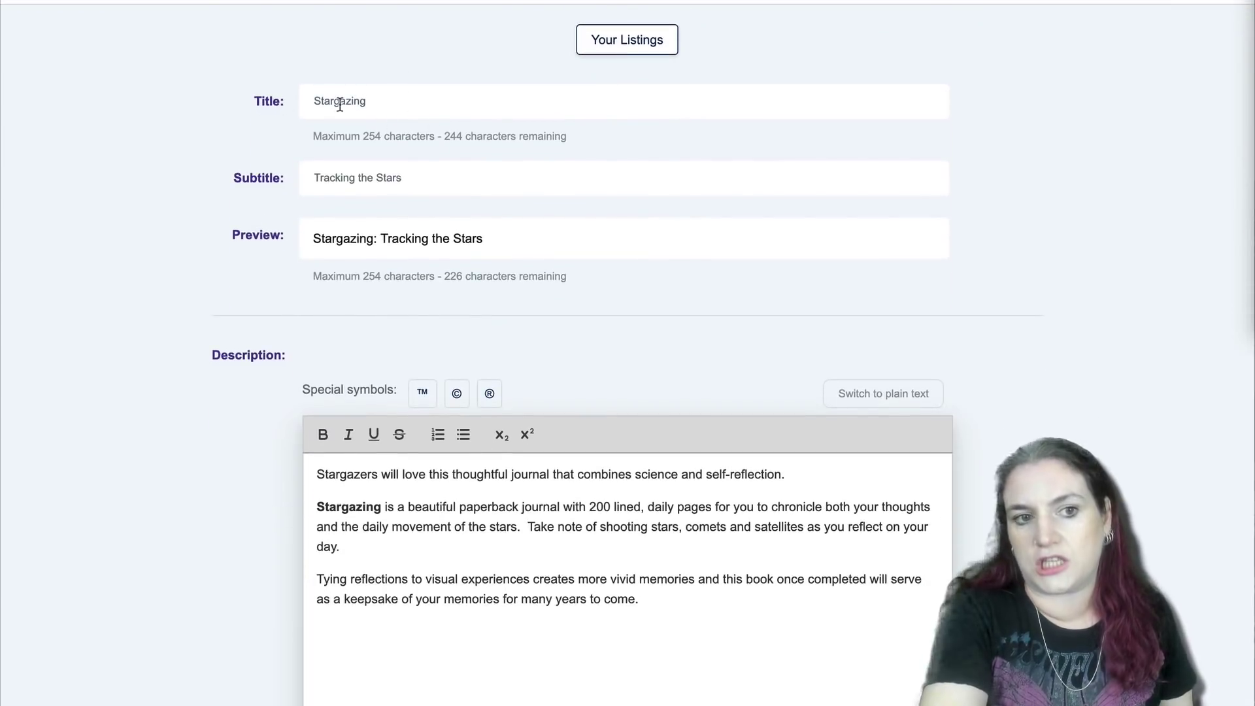
{"action": "scroll", "coordinate": [462, 314], "scroll_direction": "down", "scroll_amount": 3}
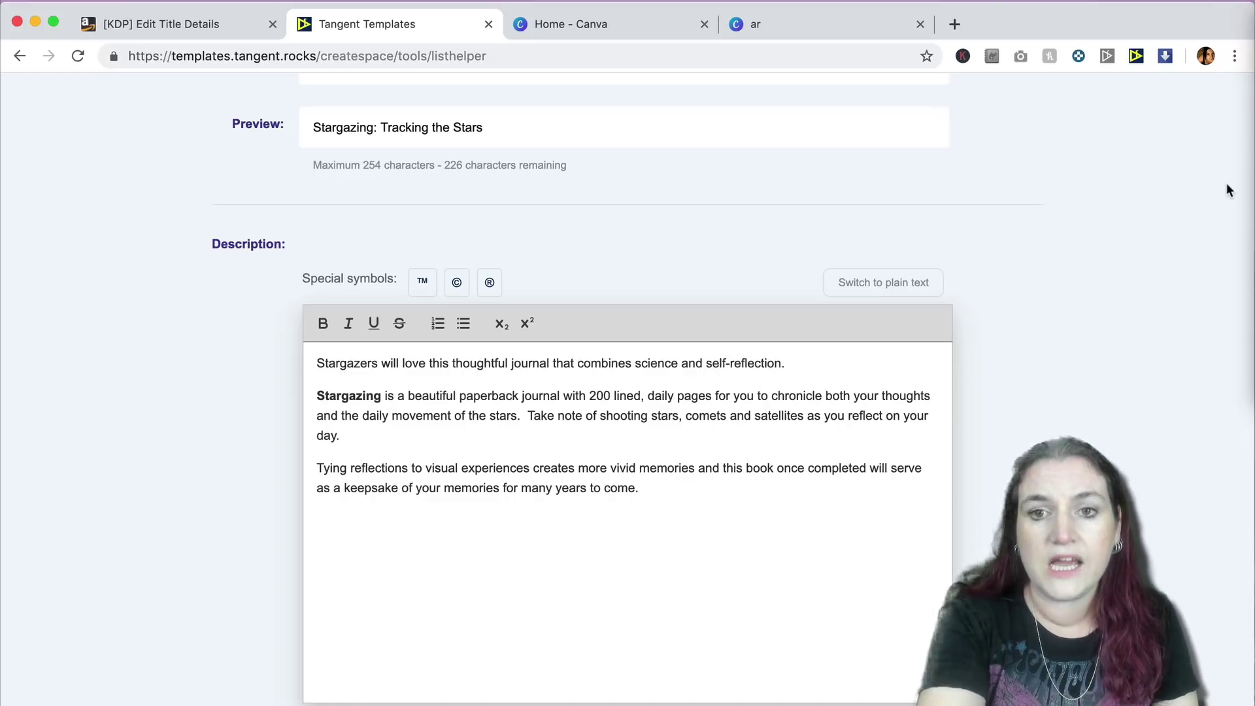
Confirm the List Helper extension is version 0.1.6, then return to the Tangent Templates listing.
{"action": "left_click", "coordinate": [1136, 58]}
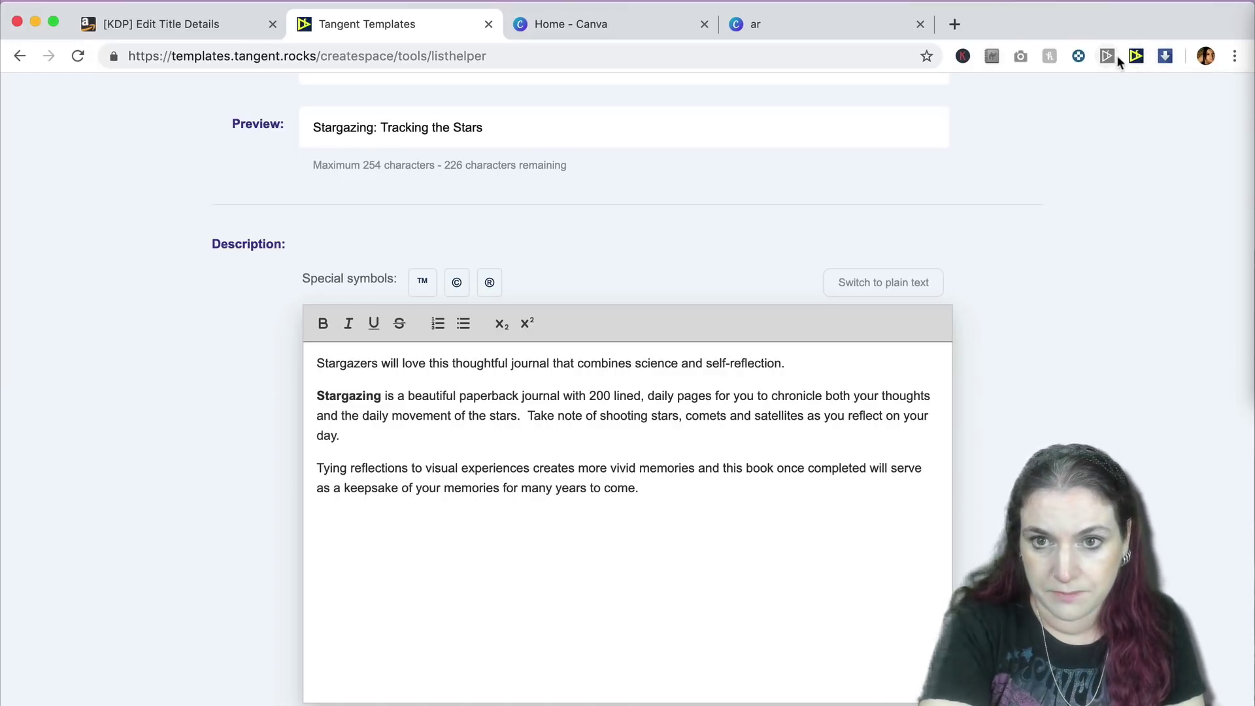
{"action": "right_click", "coordinate": [1136, 57]}
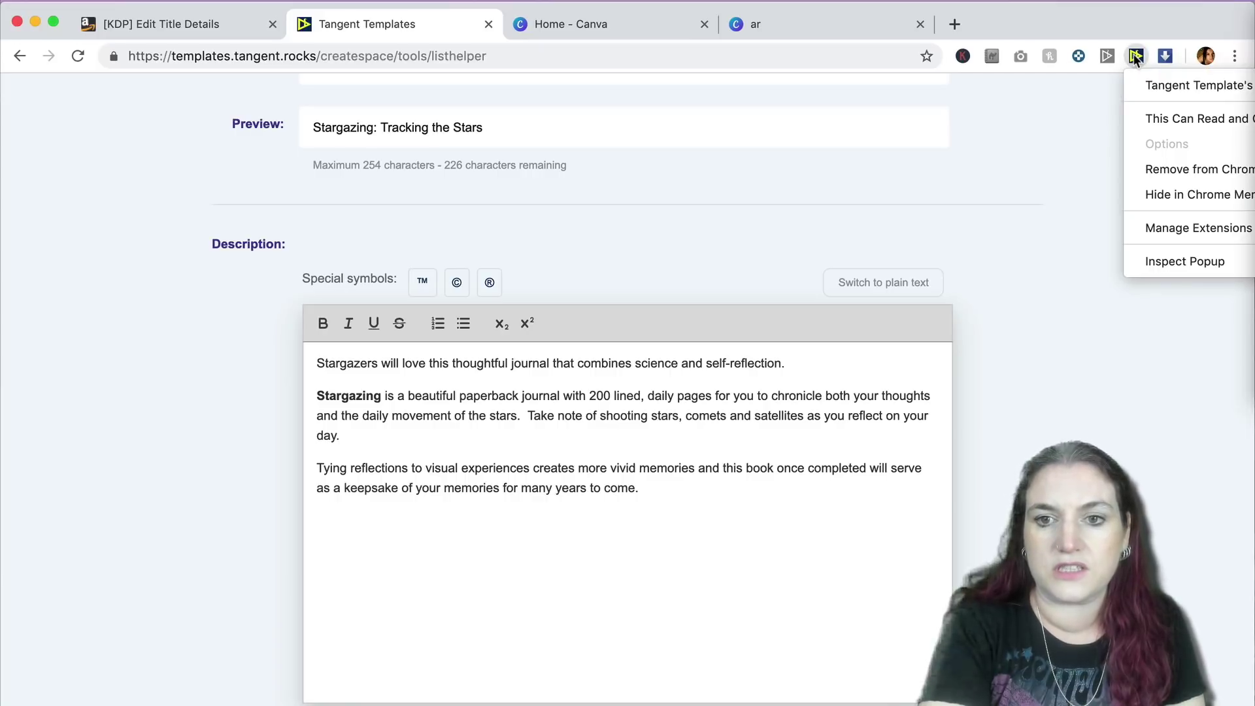
{"action": "left_click", "coordinate": [1163, 227]}
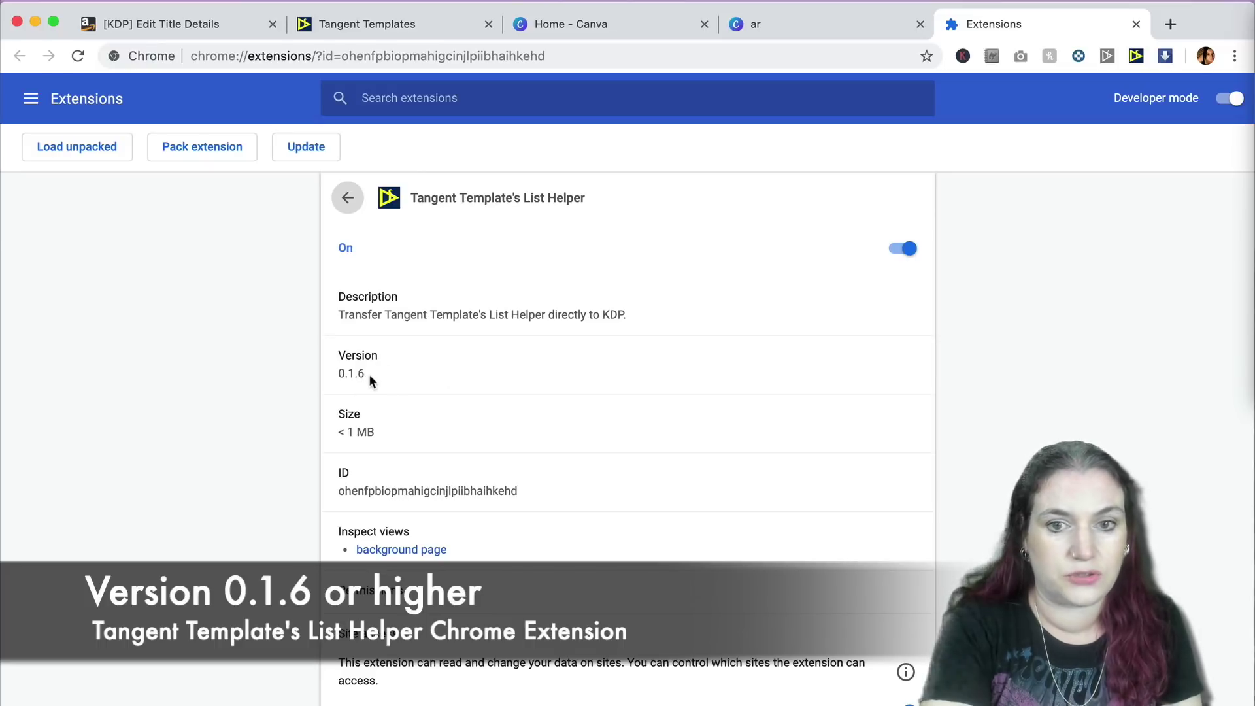
{"action": "key", "text": "super+2"}
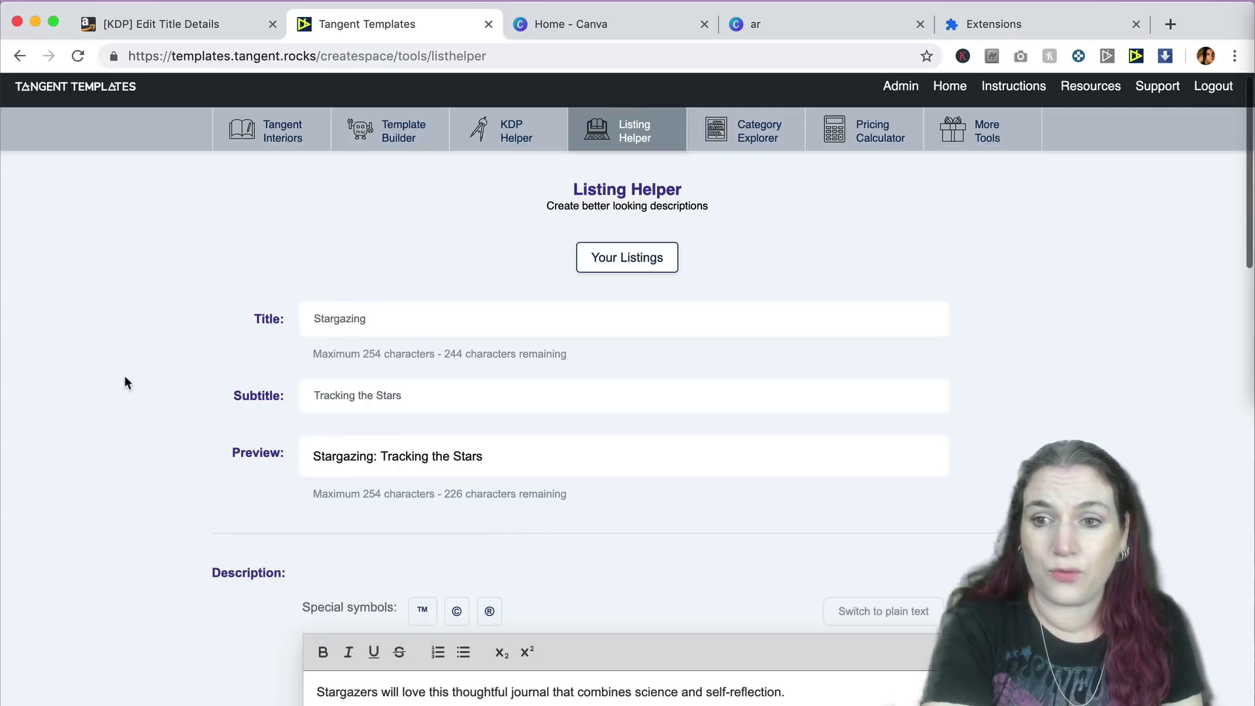
{"action": "scroll", "coordinate": [124, 375], "scroll_direction": "down", "scroll_amount": 5}
{"action": "scroll", "coordinate": [125, 377], "scroll_direction": "down", "scroll_amount": 10}
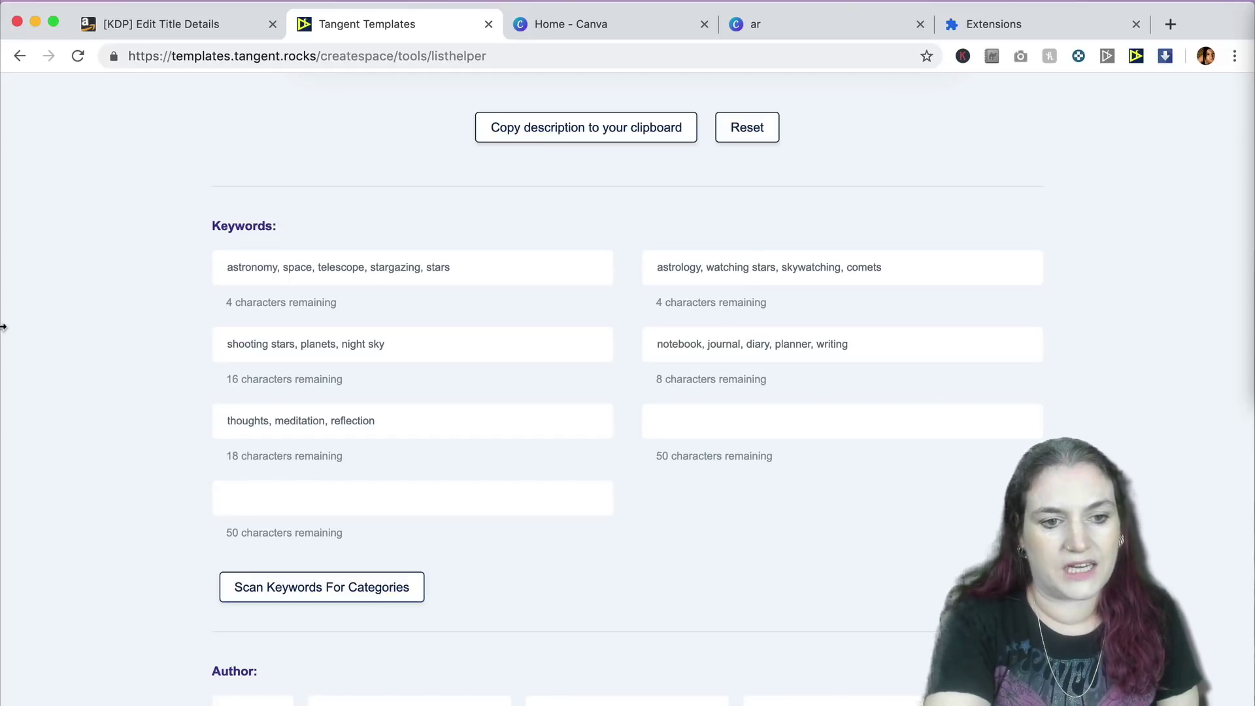
Review the five suggested extra categories, including Astrology, Meditations and Outer Space.
{"action": "scroll", "coordinate": [83, 508], "scroll_direction": "down", "scroll_amount": 5}
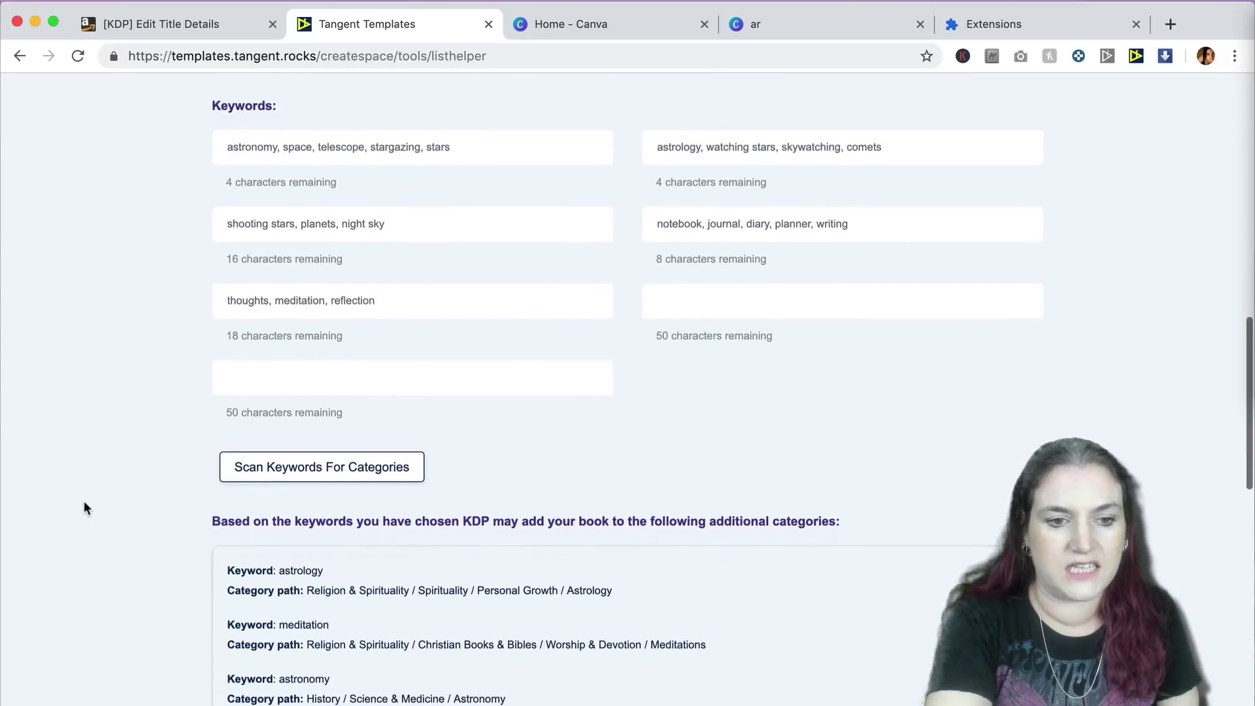
{"action": "scroll", "coordinate": [83, 507], "scroll_direction": "down", "scroll_amount": 3}
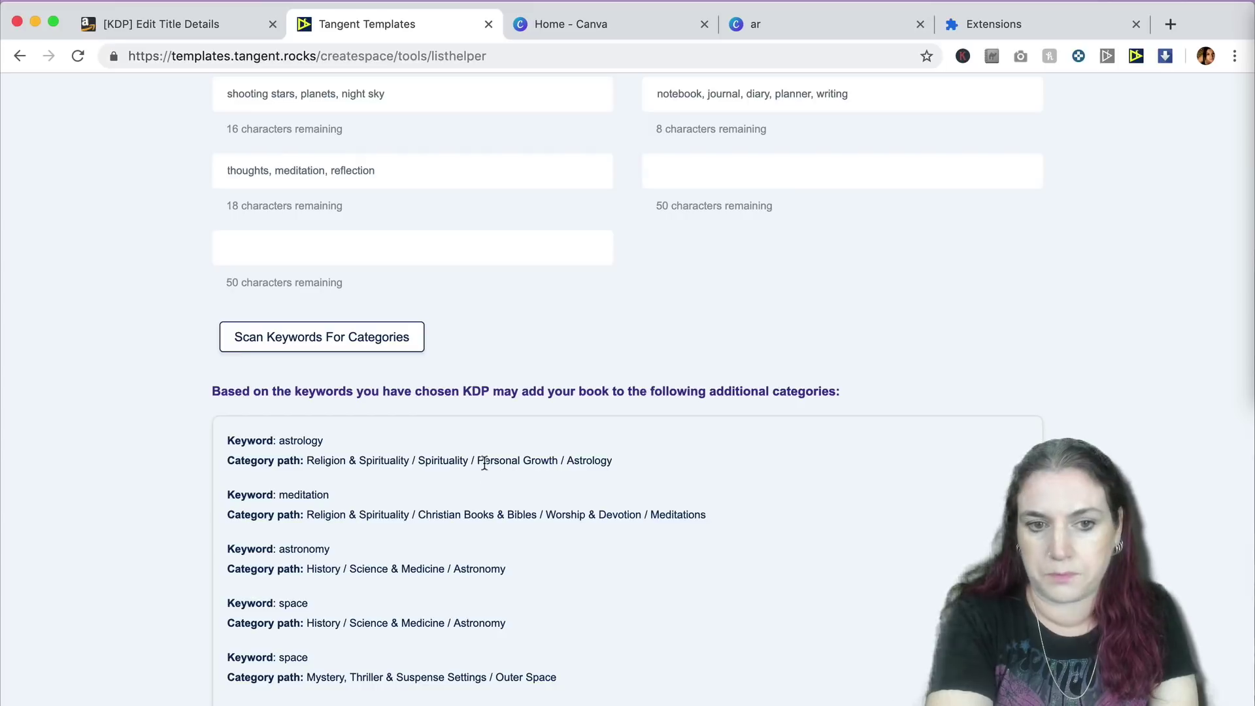
{"action": "scroll", "coordinate": [597, 473], "scroll_direction": "down", "scroll_amount": 3}
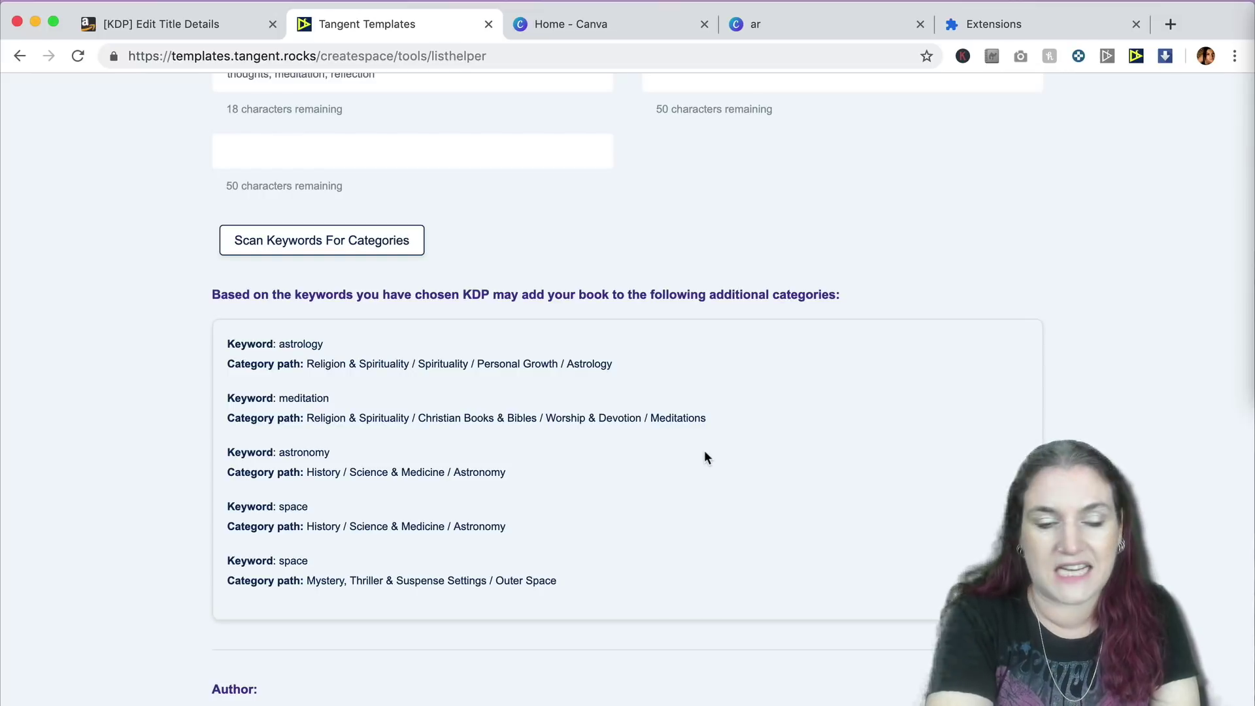
{"action": "scroll", "coordinate": [622, 451], "scroll_direction": "down", "scroll_amount": 3}
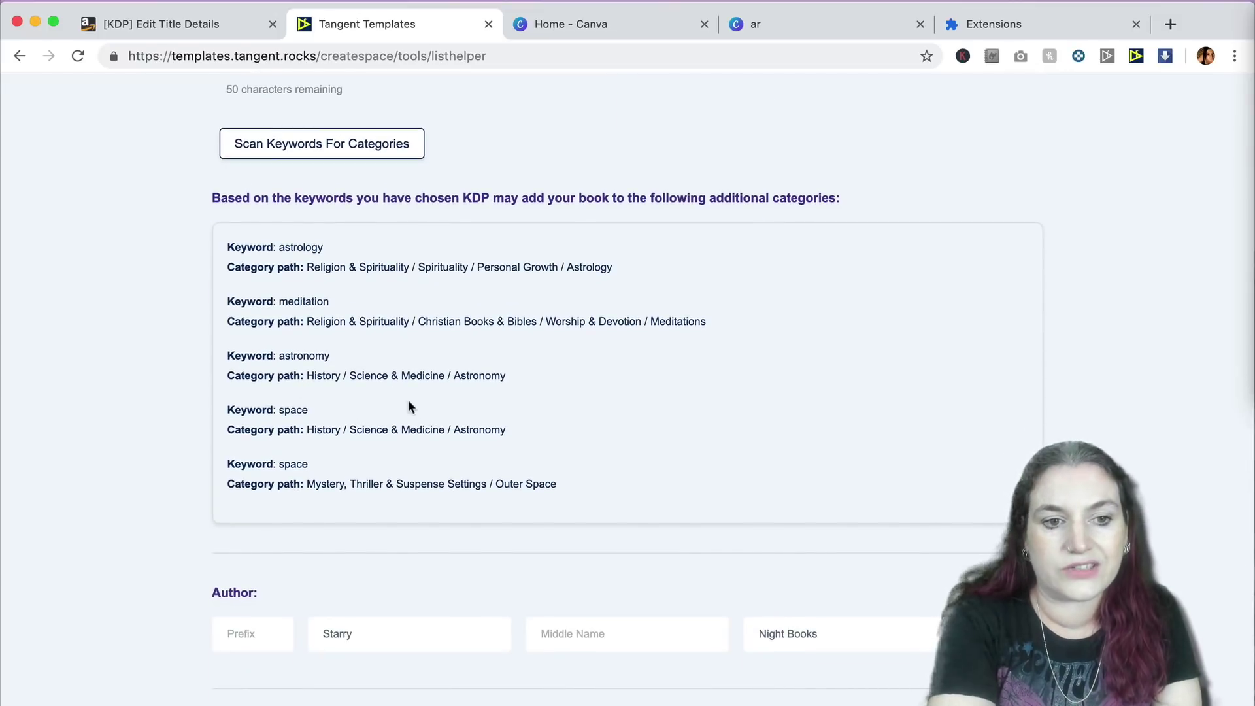